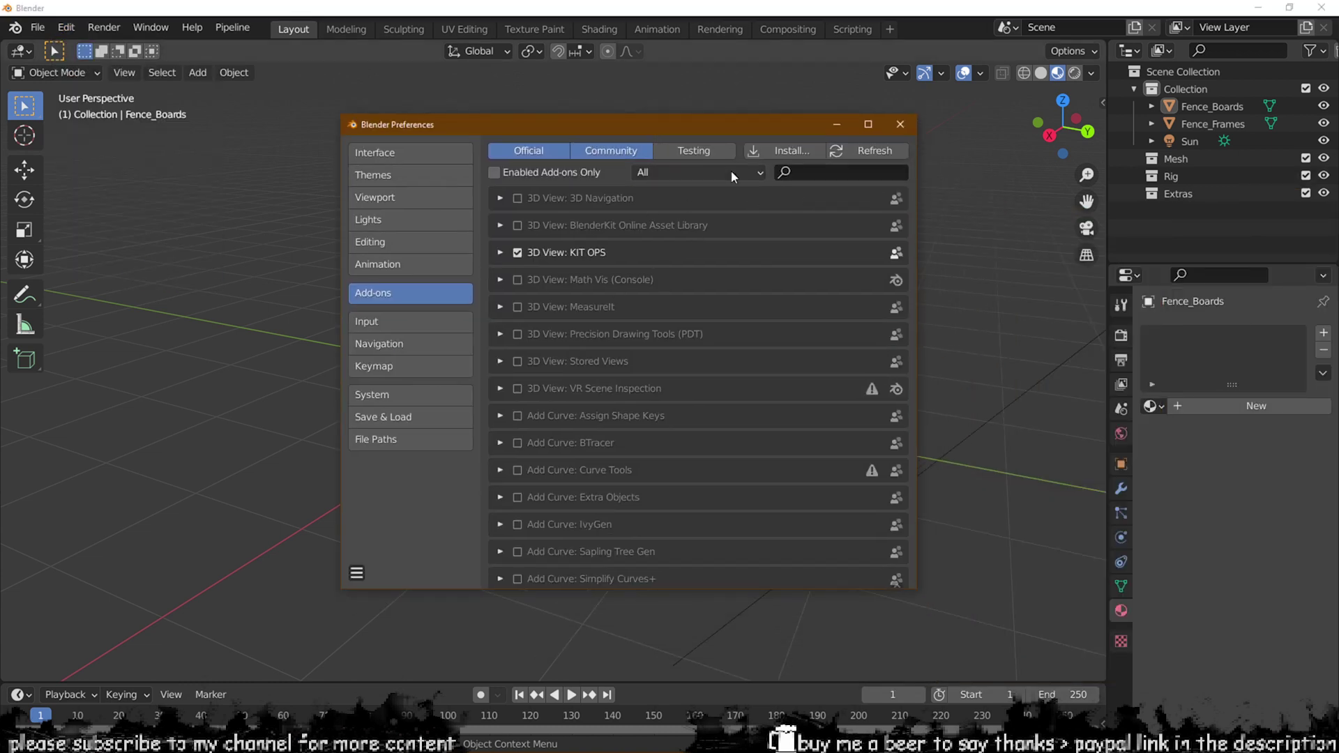
Search the add-ons for "sub" and expand the Adobe Substance 3D add-on's details to review its preferences.
left_click(846, 175)
type("sub")
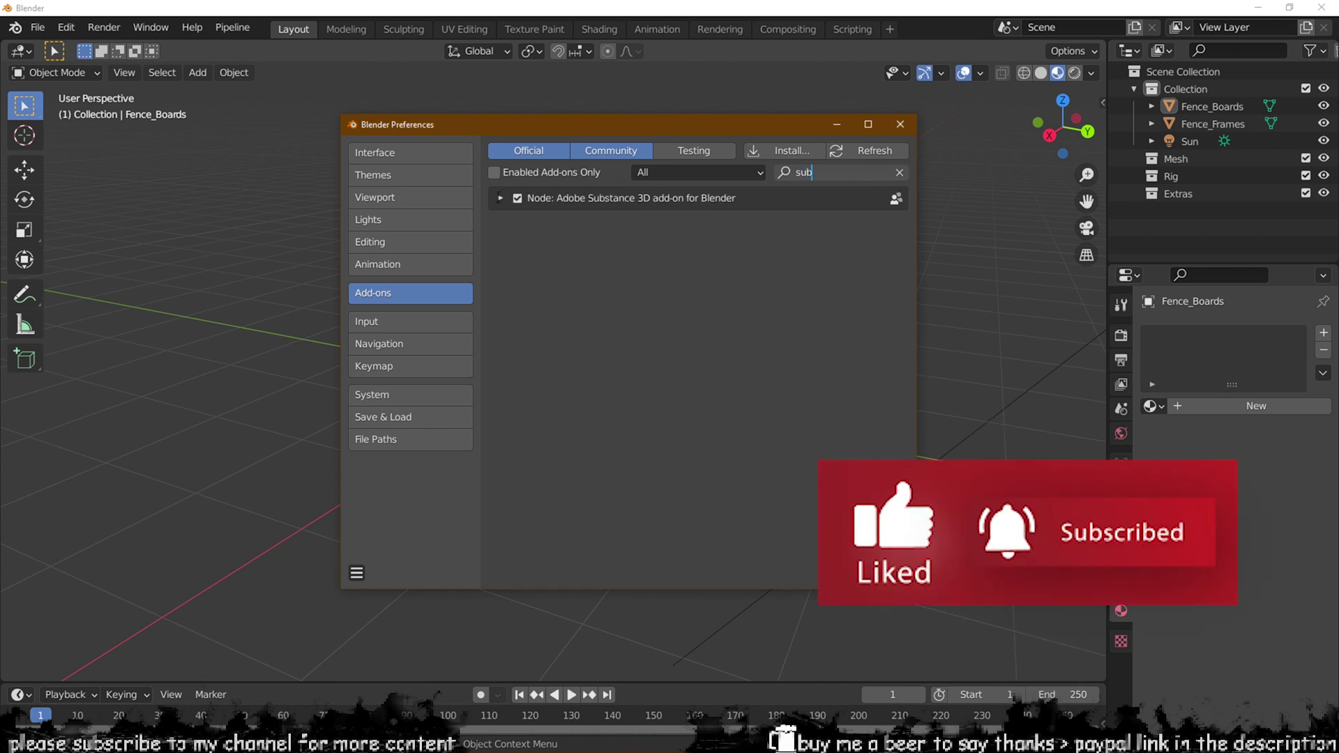
left_click(501, 199)
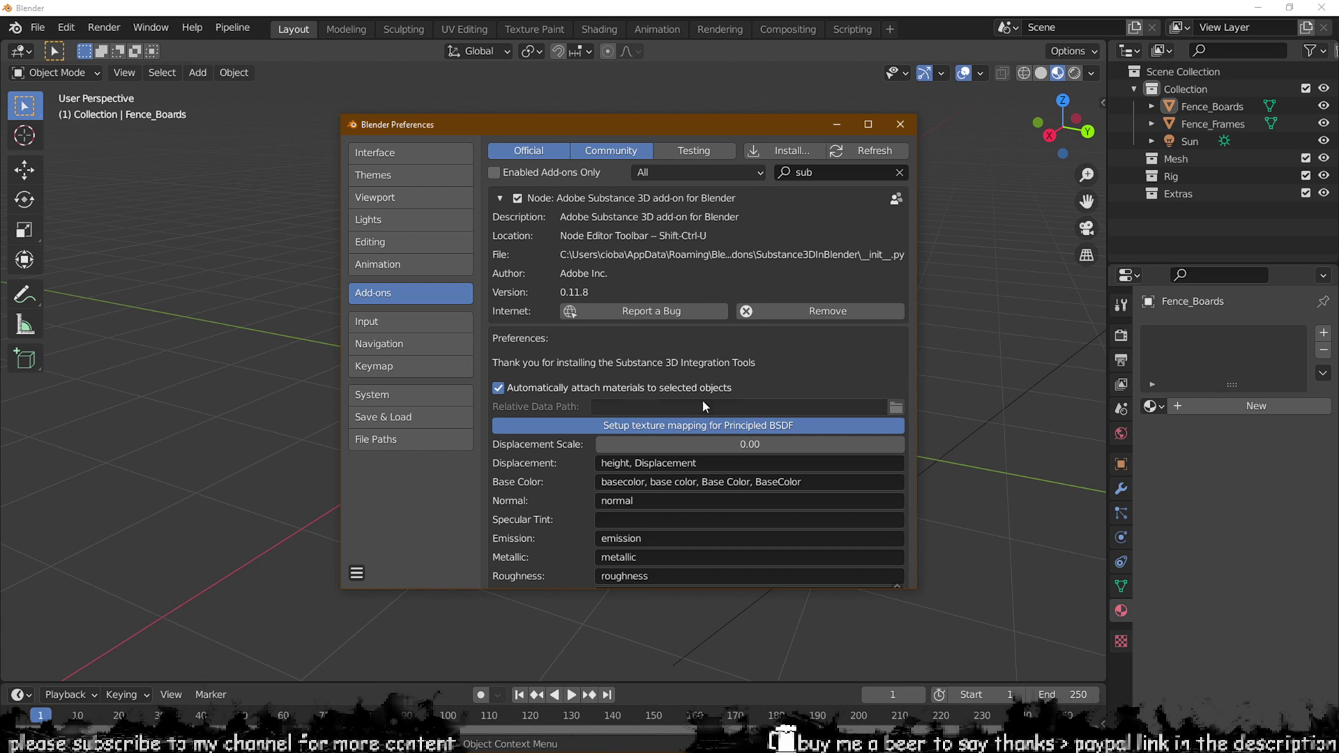
scroll(703, 403, "down", 8)
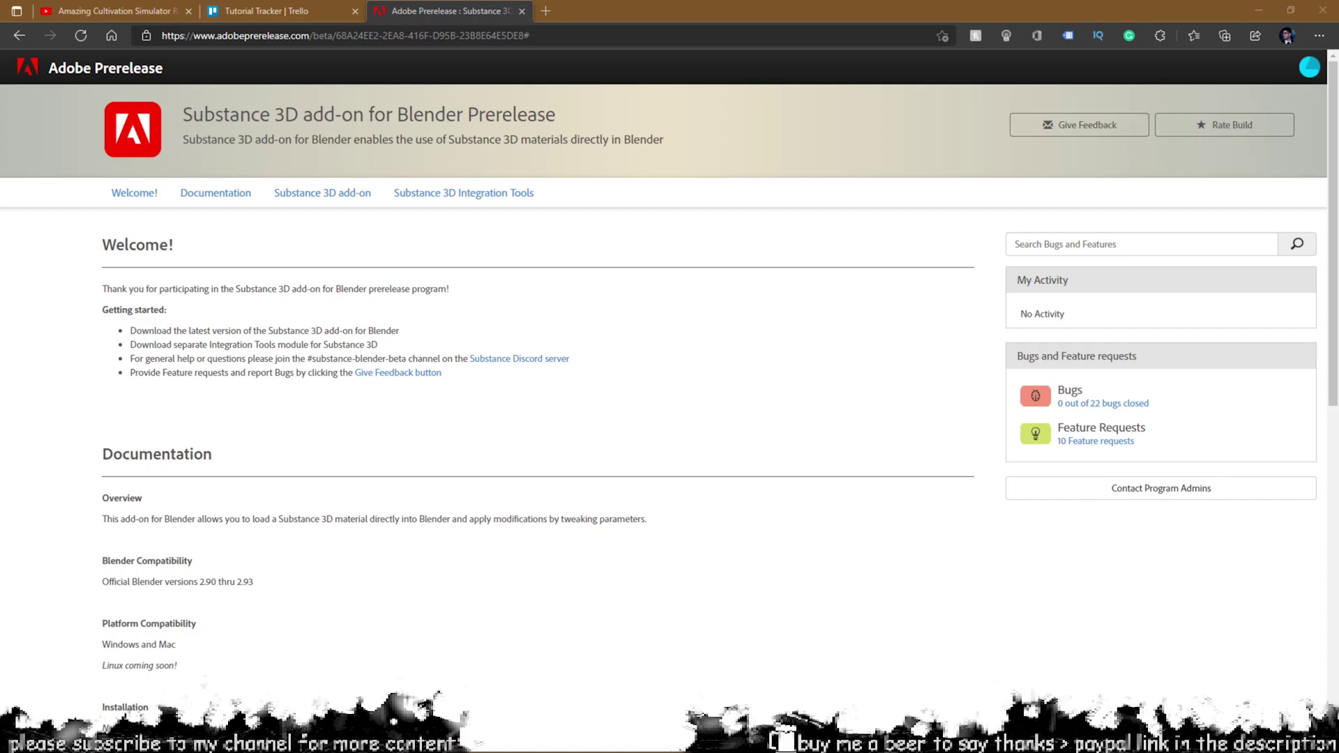
Switch to the Adobe Prerelease page in the browser and review the Windows downloads for the Substance 3D add-on and Integration Tools.
left_click(820, 6)
left_click_drag(184, 114, 635, 131)
left_click(238, 115)
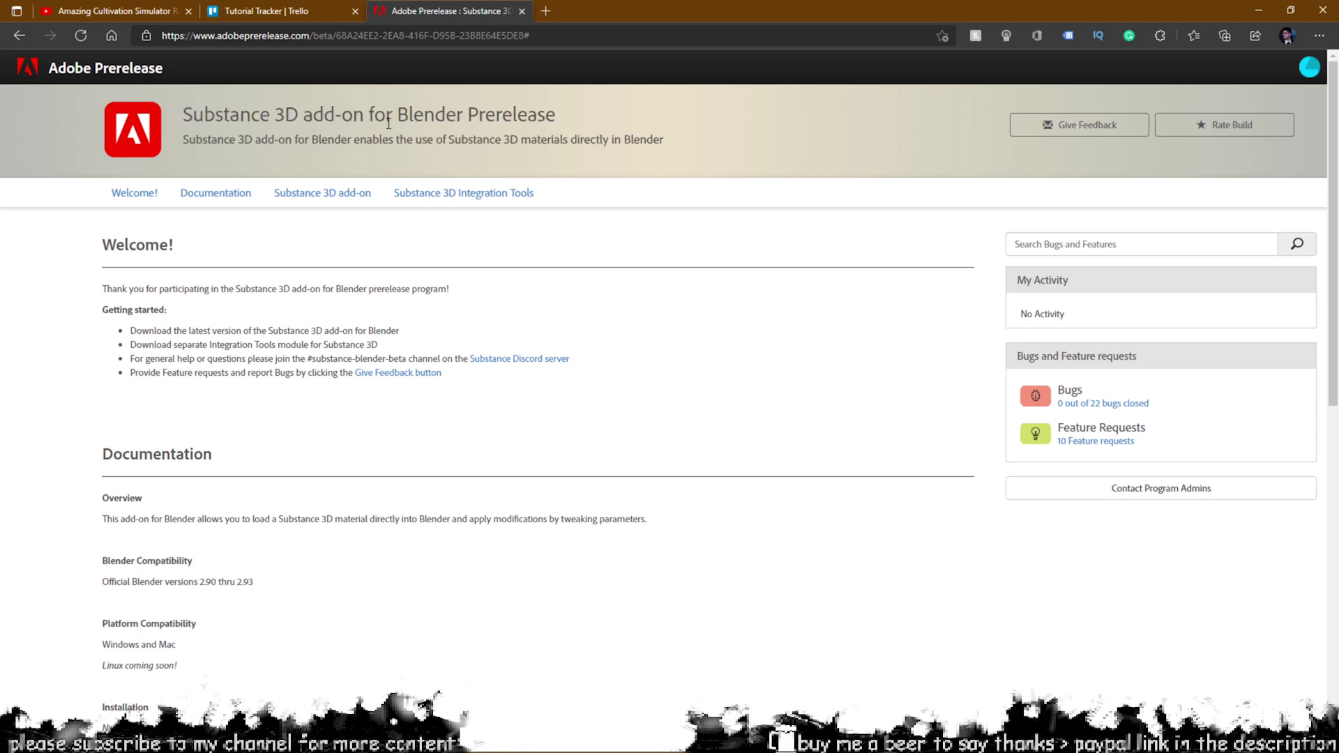
scroll(380, 136, "down", 10)
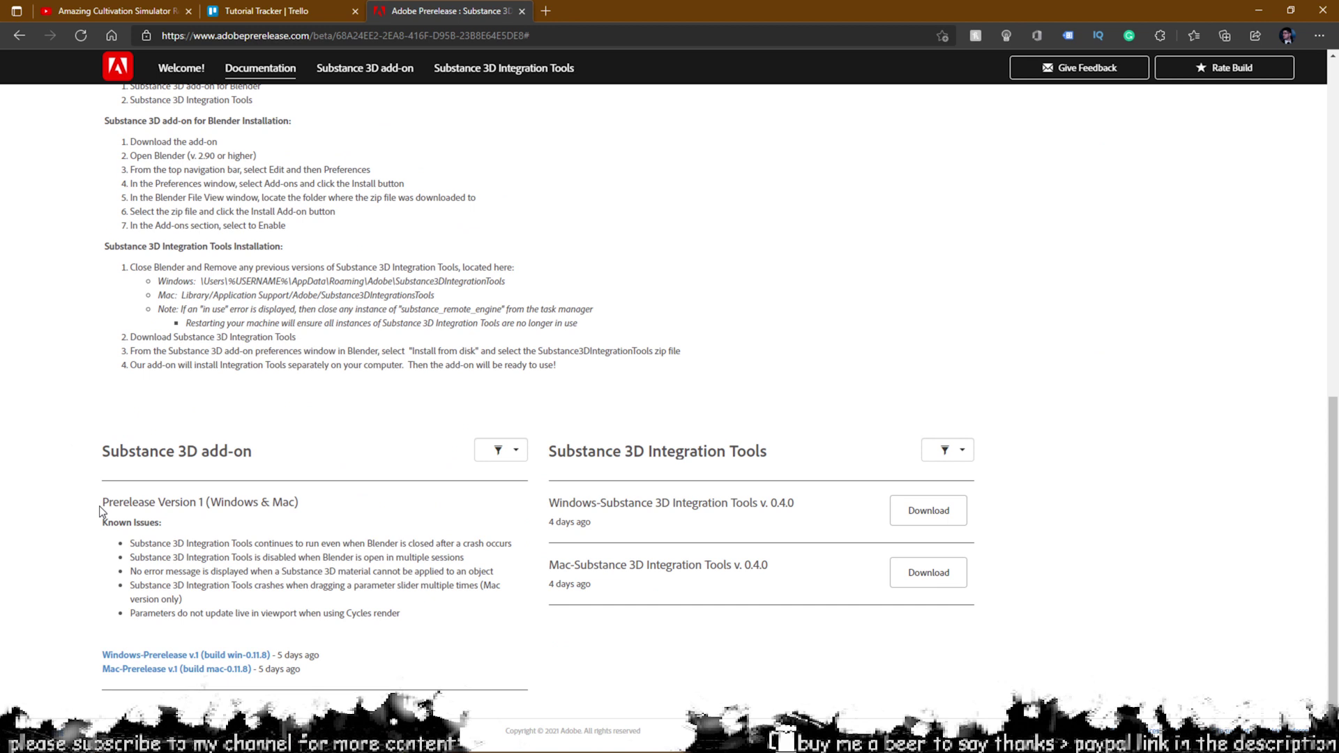
left_click_drag(92, 659, 327, 660)
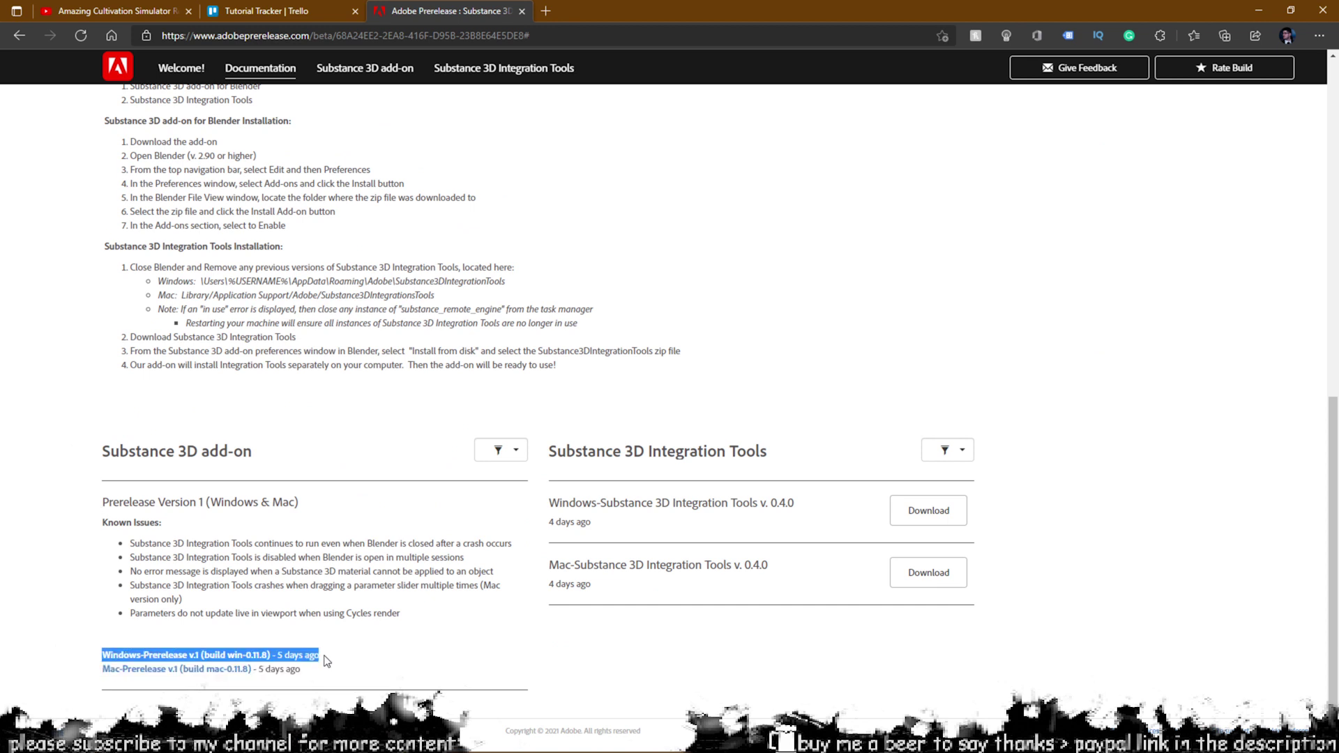
left_click(352, 658)
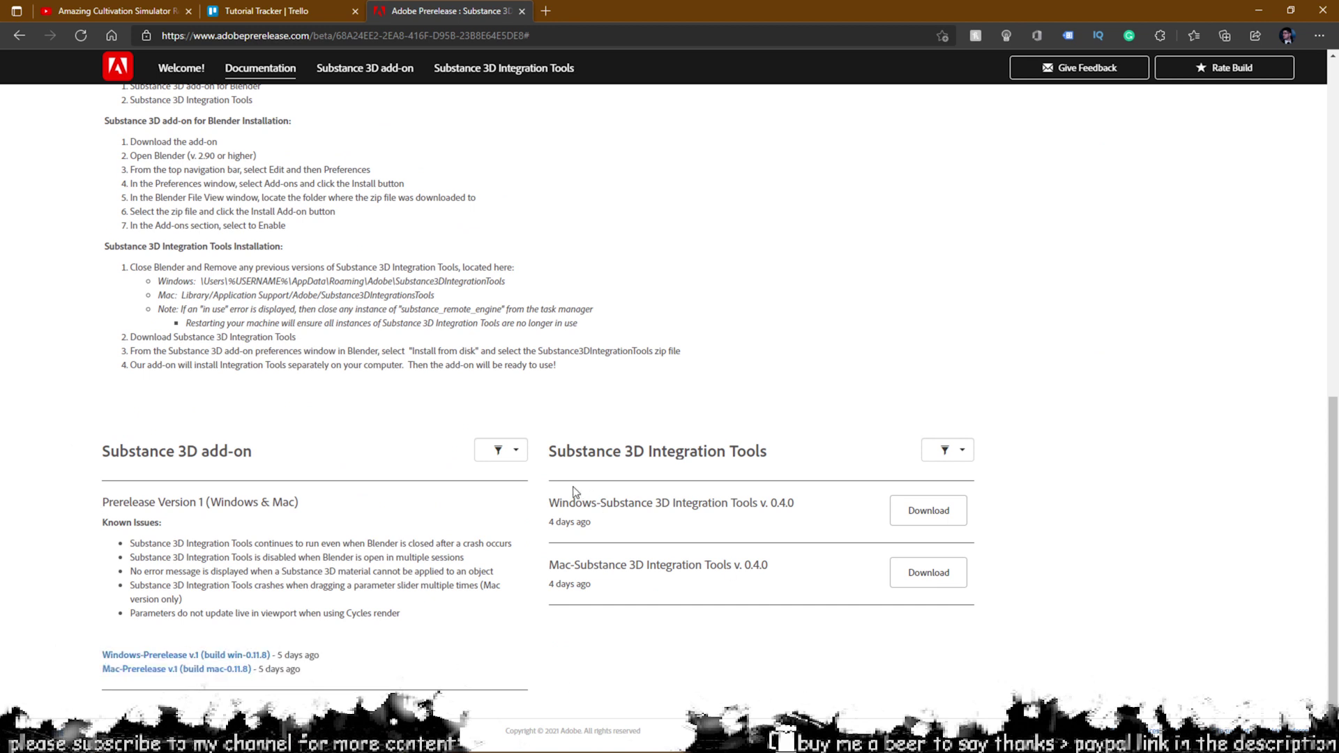
mouse_move(539, 513)
left_mouse_down()
mouse_move(766, 522)
mouse_move(544, 507)
left_mouse_up()
left_click(767, 522)
left_click(620, 528)
Review the add-on's installation notes and supported Blender versions in the Documentation section.
scroll(591, 441, "up", 5)
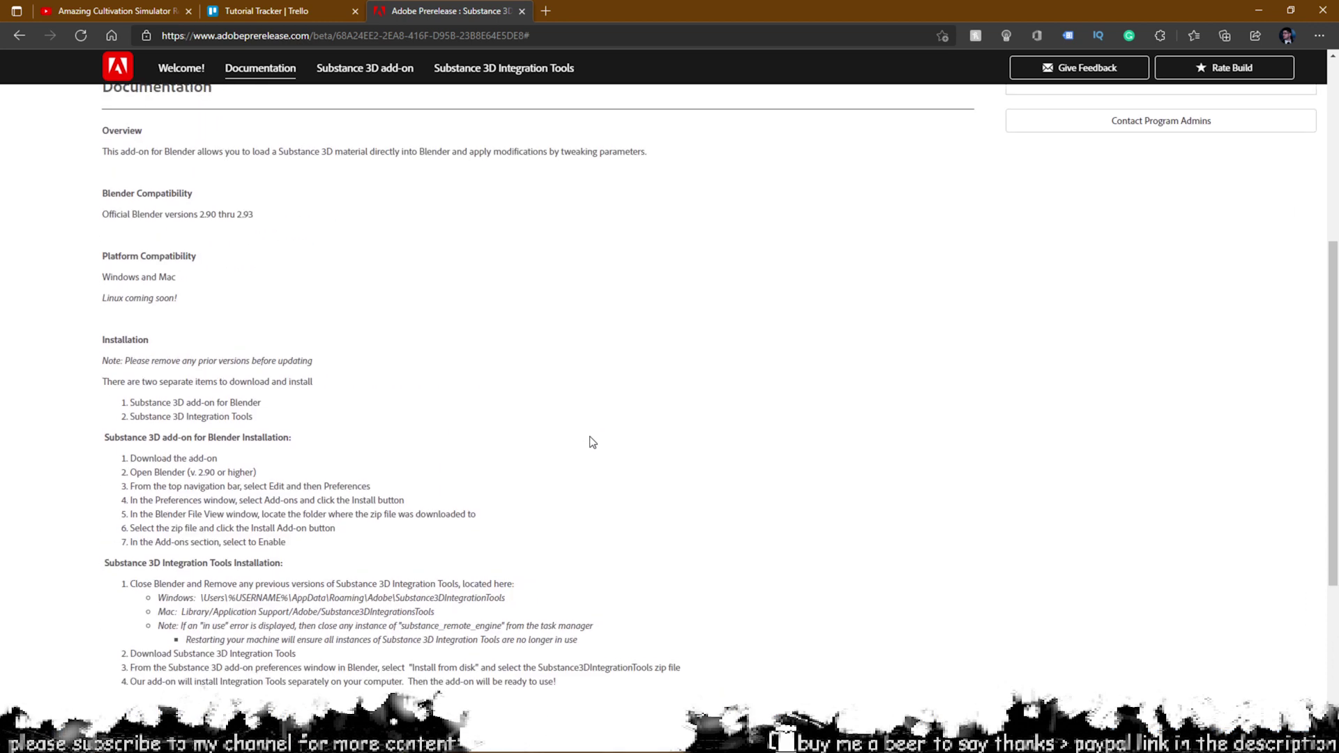
scroll(585, 444, "up", 2)
left_click_drag(103, 413, 164, 406)
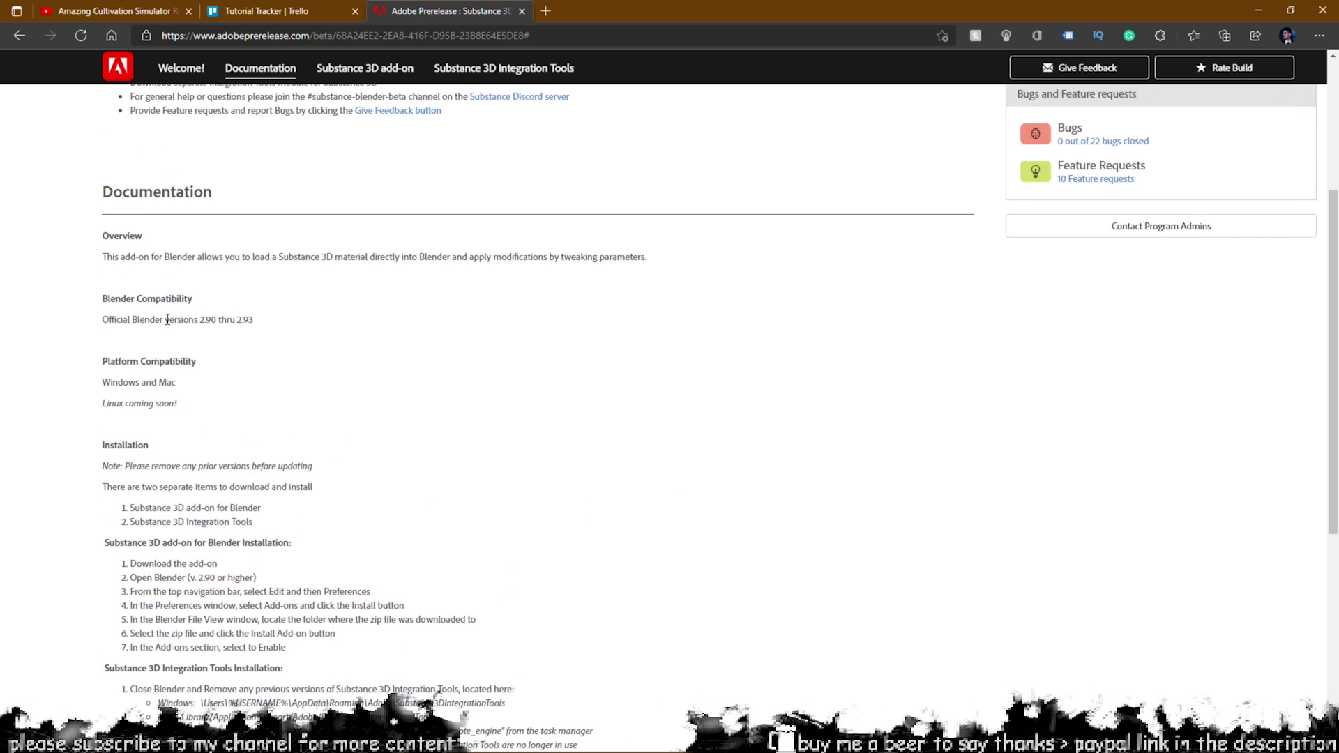
scroll(271, 322, "up", 3)
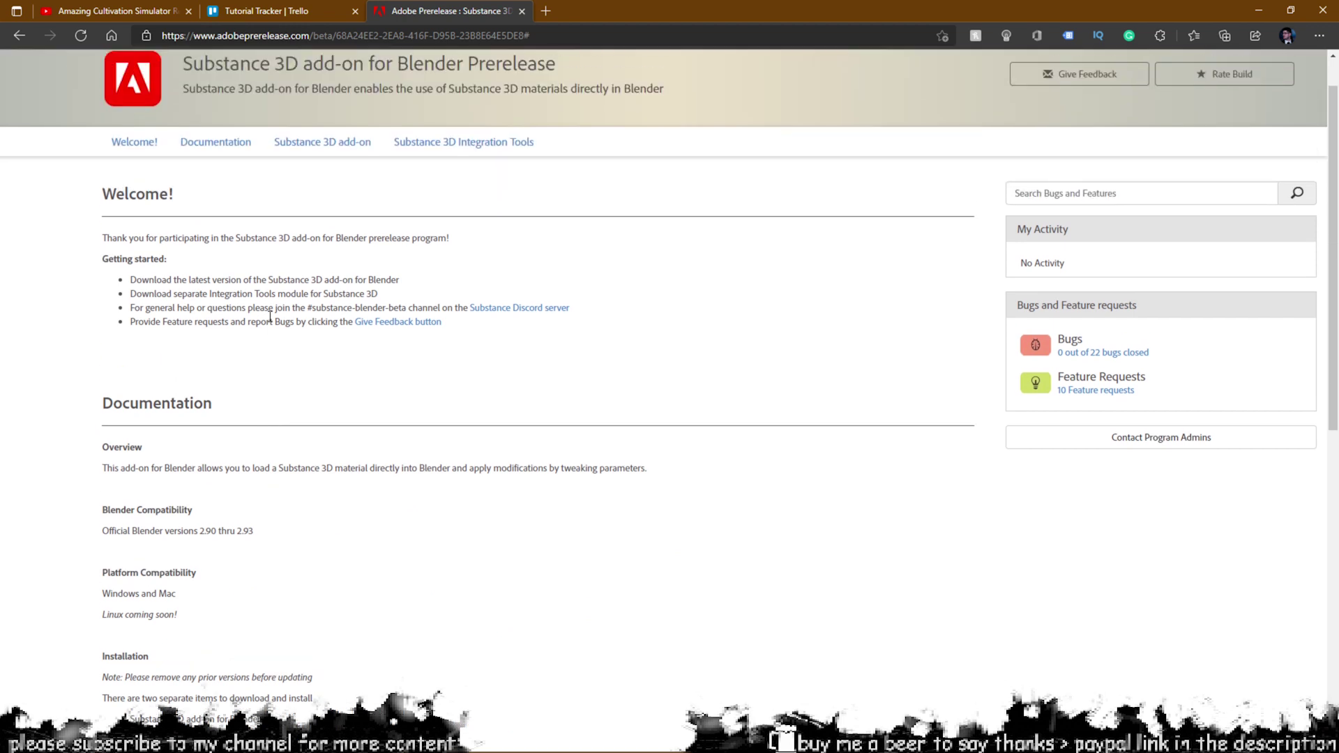
left_click_drag(134, 531, 275, 531)
left_click(275, 530)
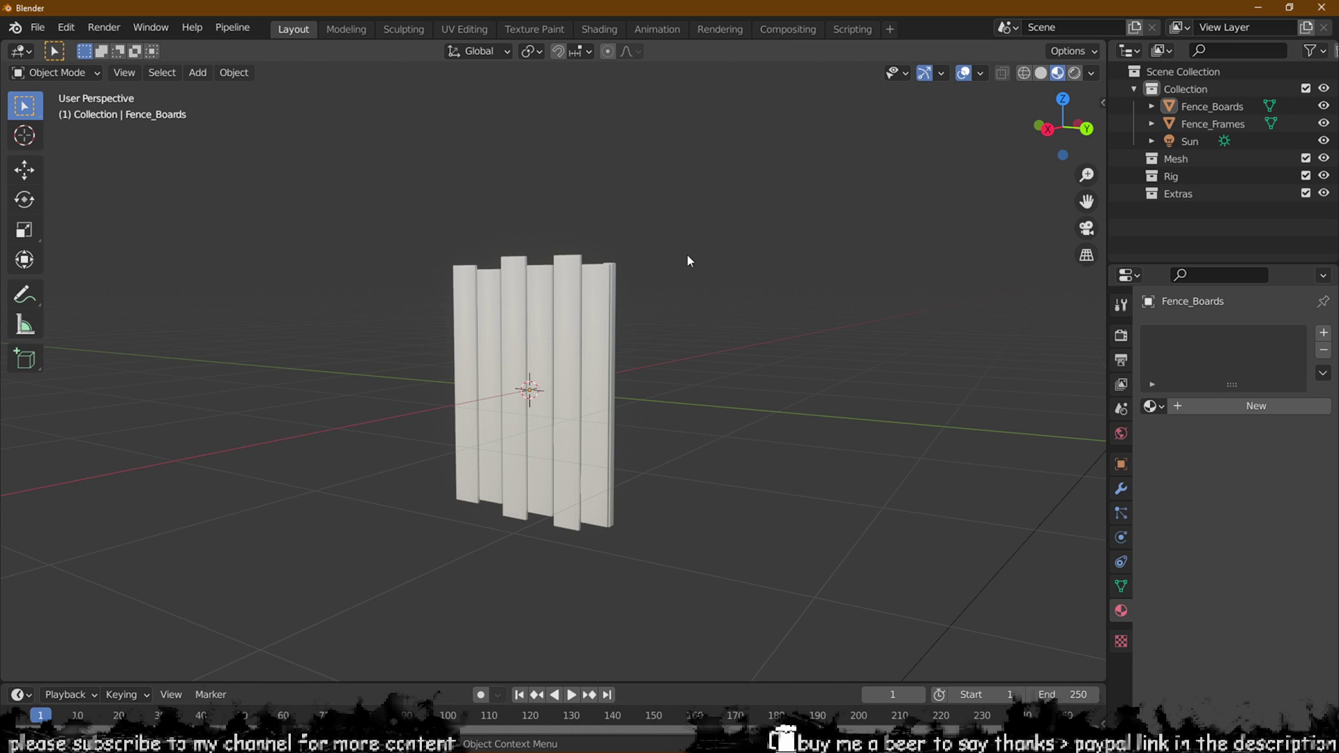
Switch back to Blender and display the Substance 3D panel in the 3D viewport's sidebar.
middle_click_drag(687, 255, 650, 260)
left_click(578, 306)
left_click(899, 265)
key("n")
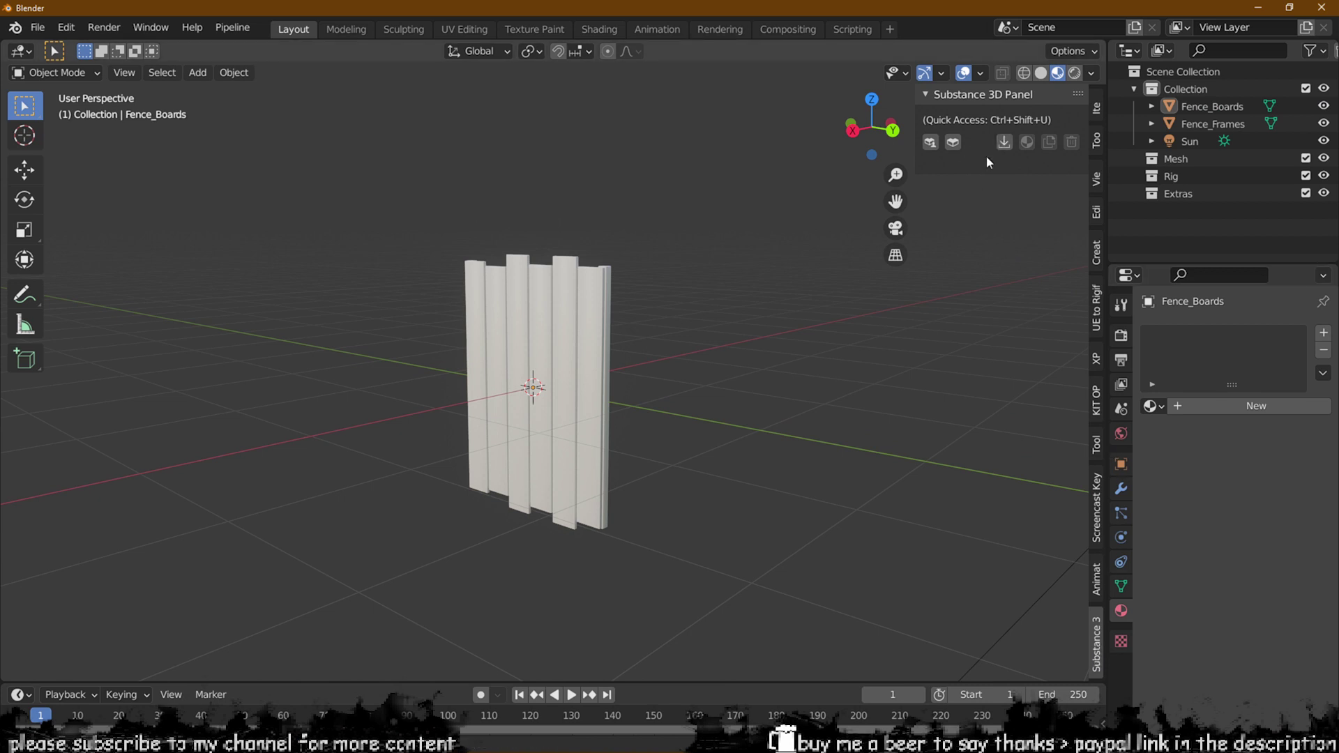
Split the 3D viewport in two, change the new area to a UV Editor and show its Substance 3D panel.
left_click_drag(55, 669, 551, 649)
left_click(28, 55)
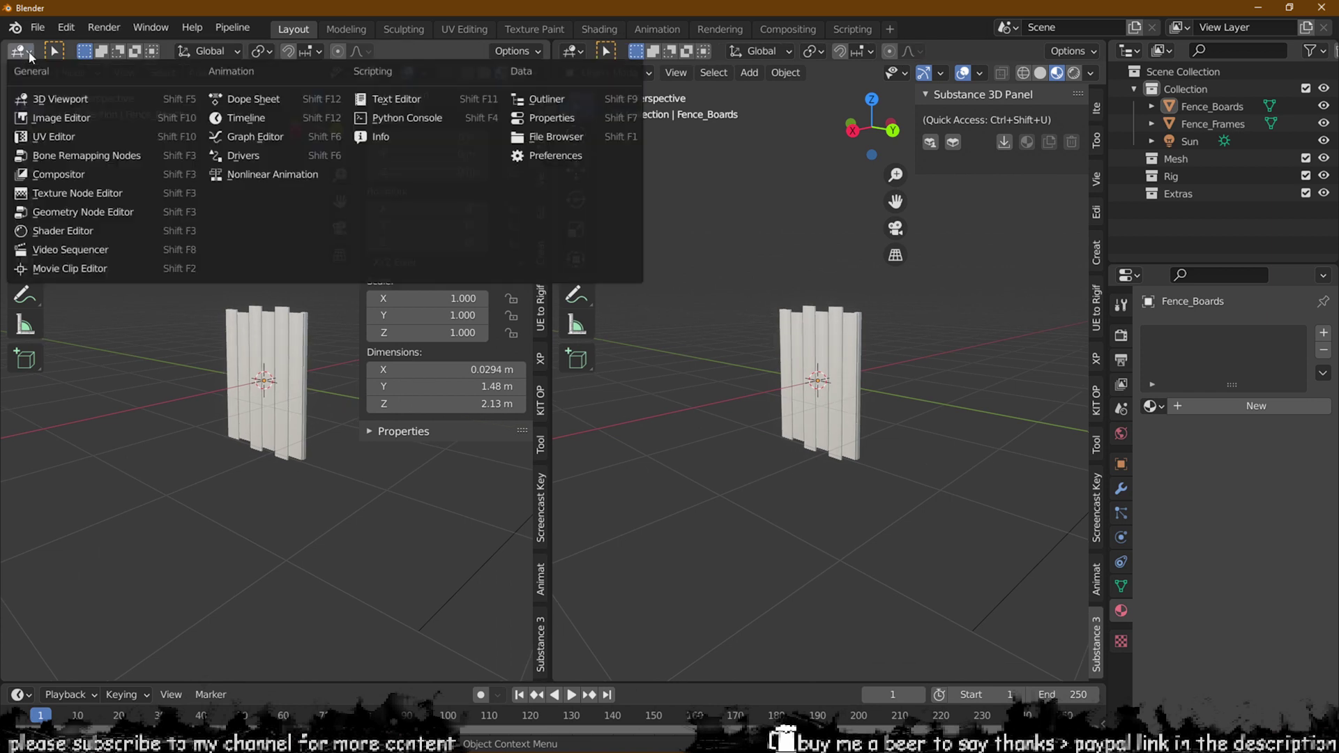
left_click(41, 137)
key("n")
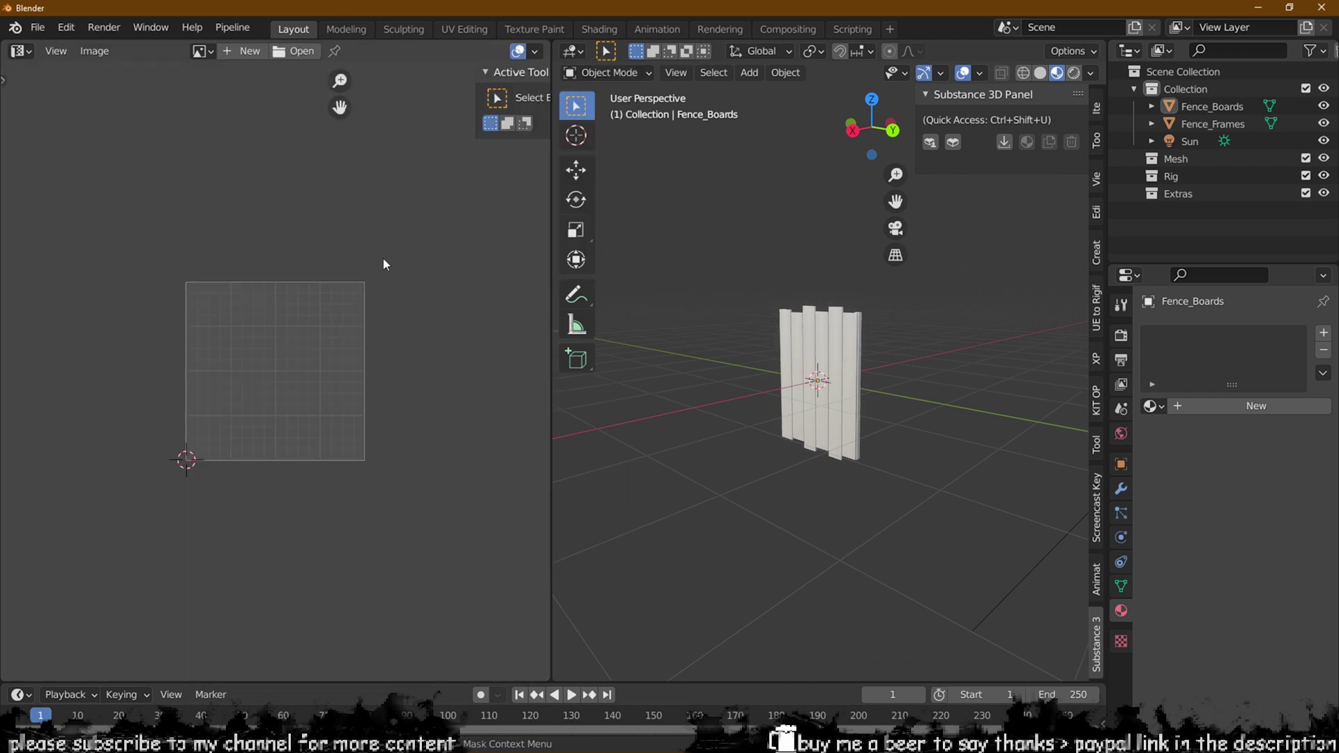
left_click(539, 296)
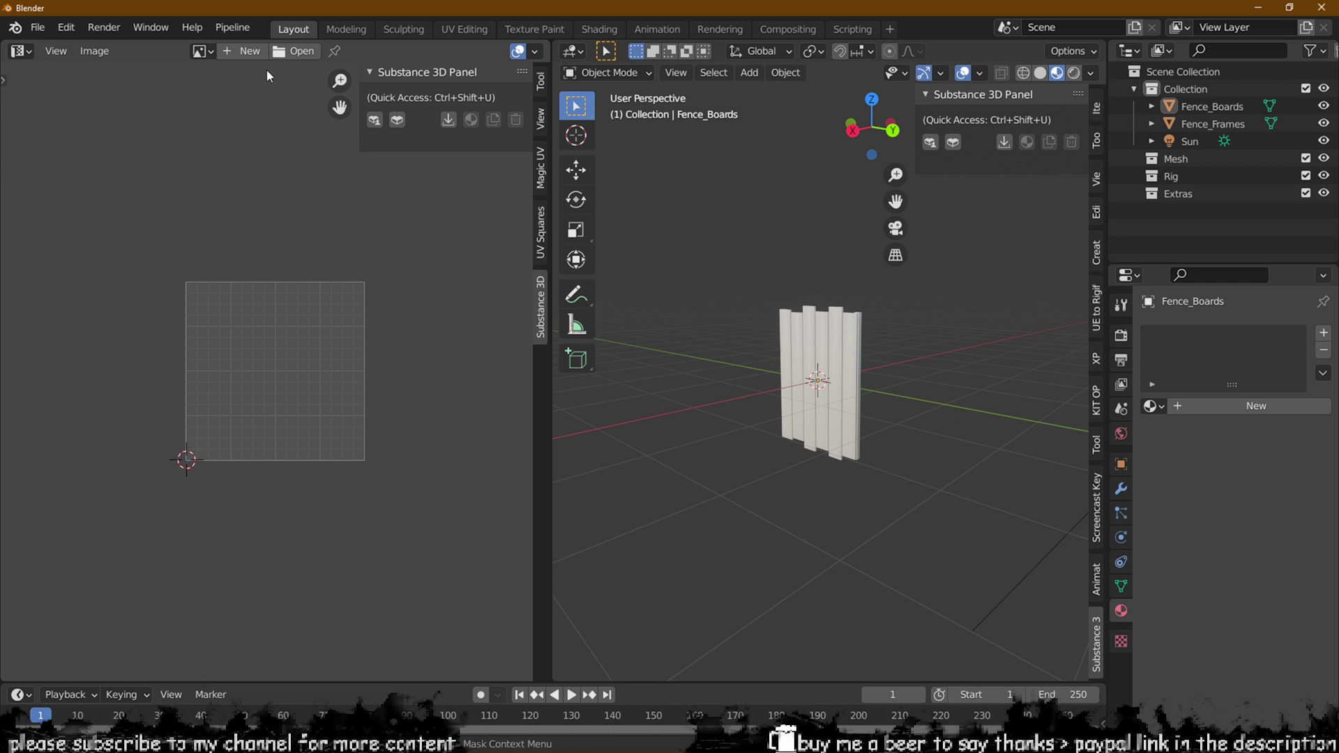
Change the UV Editor area to a Shader Editor and show its Substance 3D panel.
left_click(28, 51)
left_click(49, 236)
left_click(539, 150)
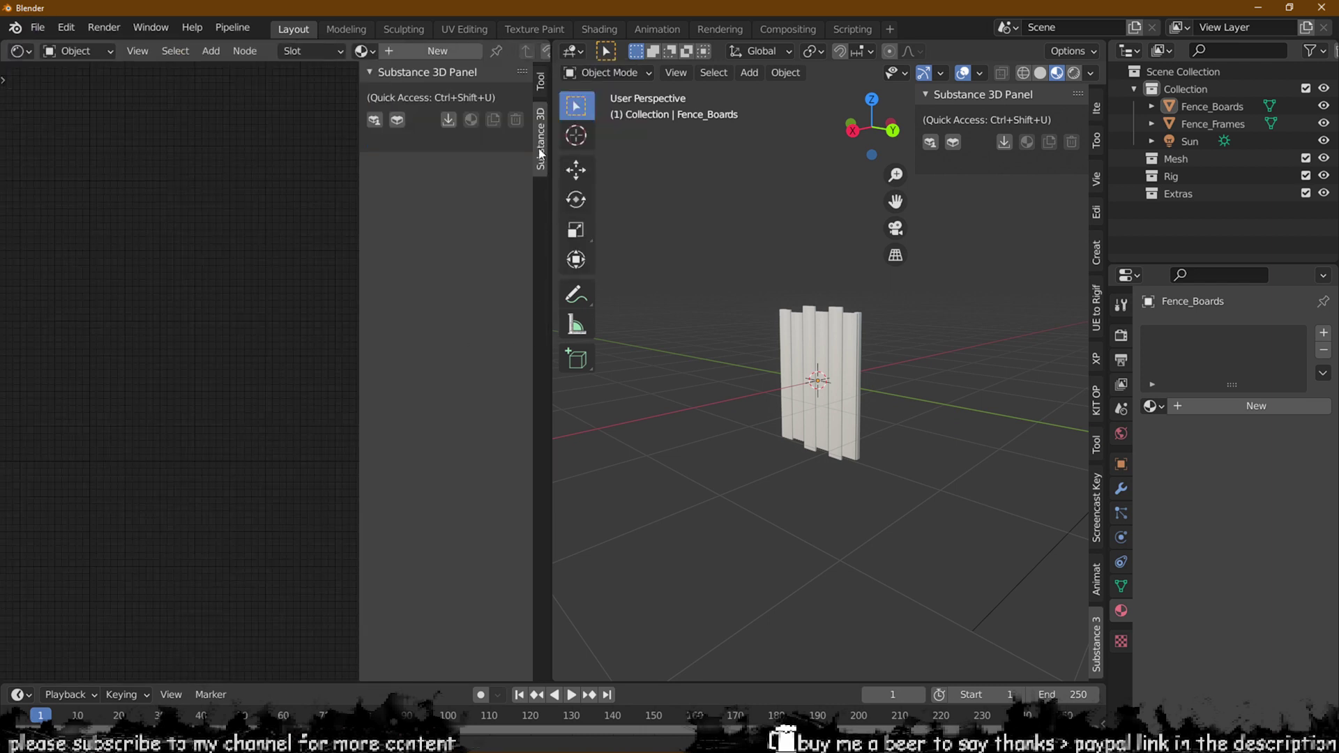
Select the Fence_Boards object in the viewport and hide the Shader Editor's sidebar.
left_click(806, 348)
key("n")
middle_click_drag(985, 437, 964, 420)
scroll(889, 361, "up", 3)
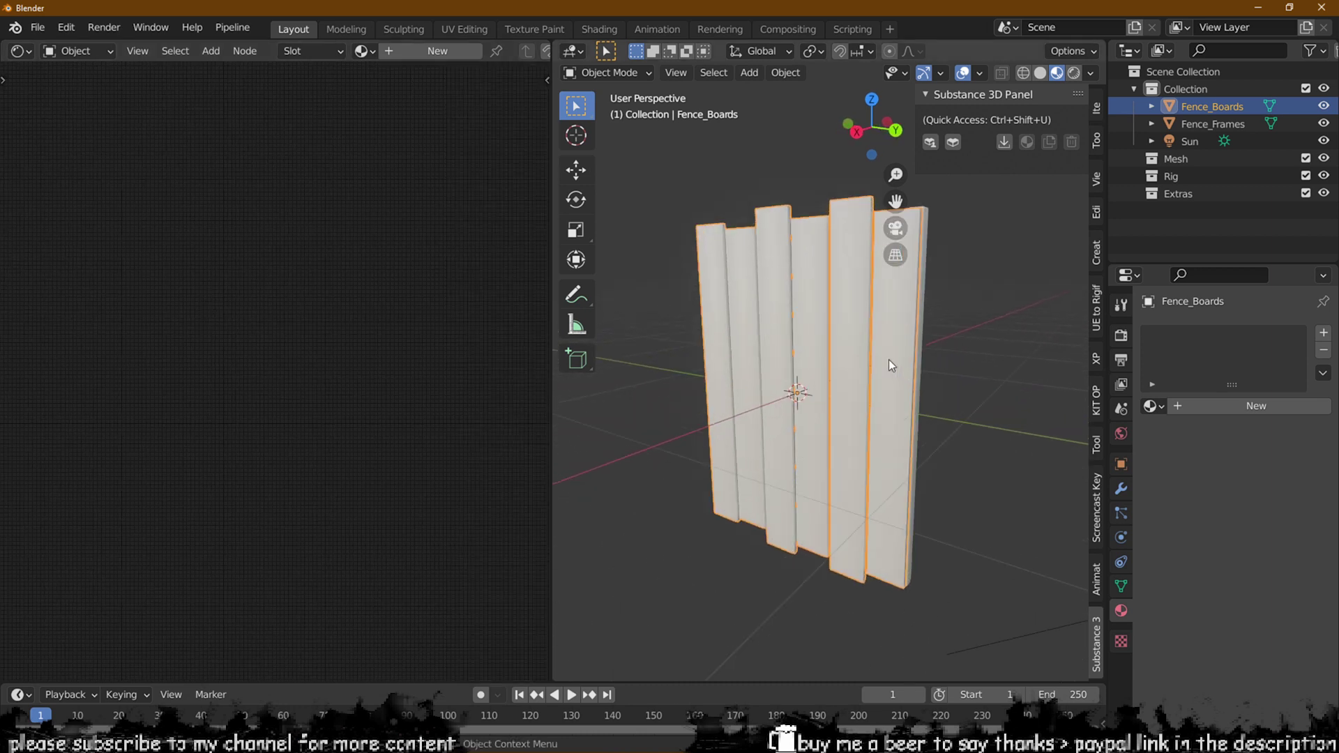
middle_click_drag(889, 359, 915, 352)
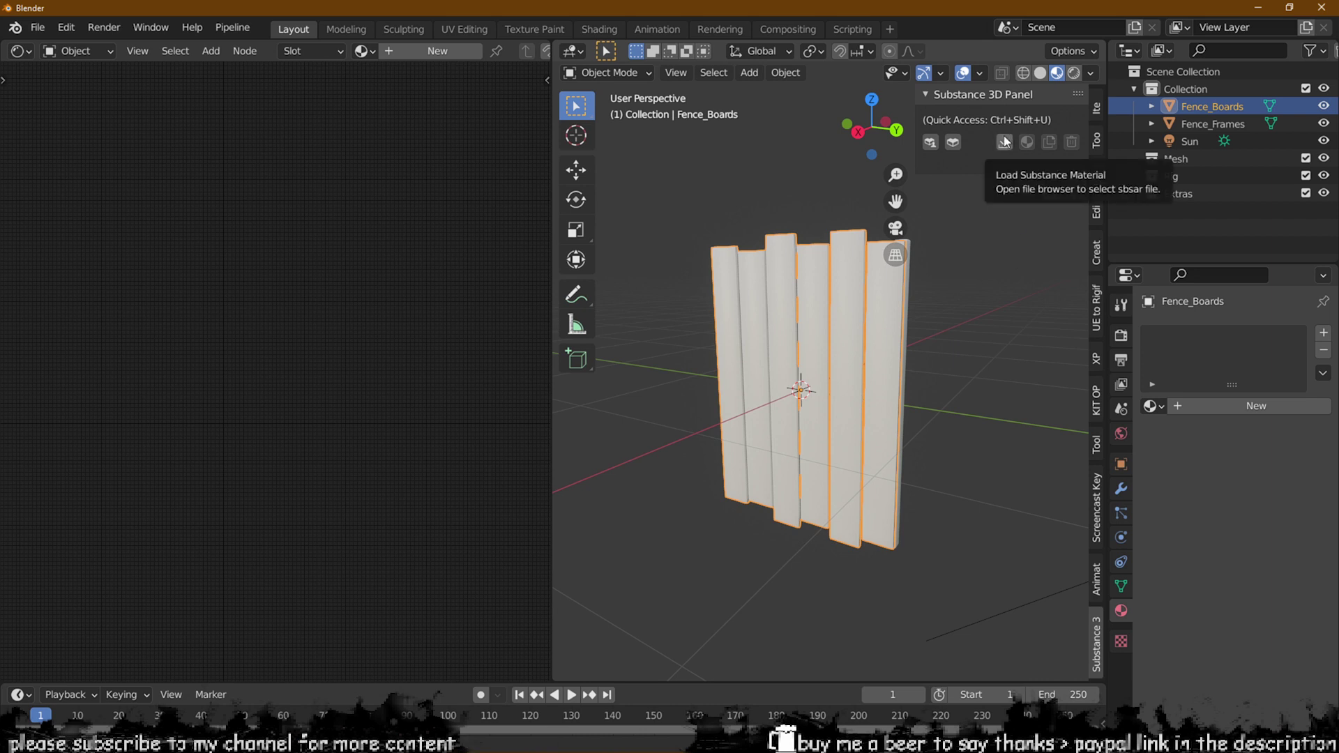
Open the Substance 3D Community Assets and Substance 3D Assets websites from the Substance 3D panel and browse their offerings.
left_click(931, 140)
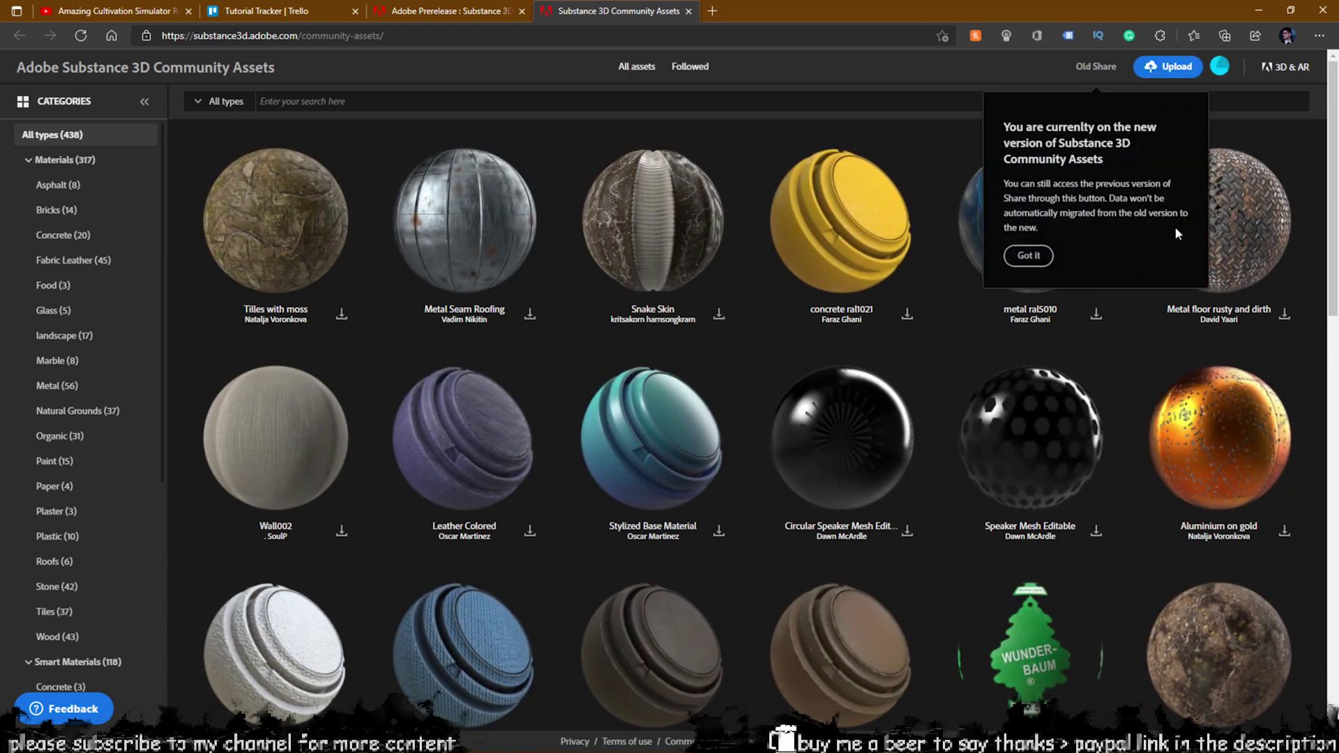
scroll(781, 258, "down", 12)
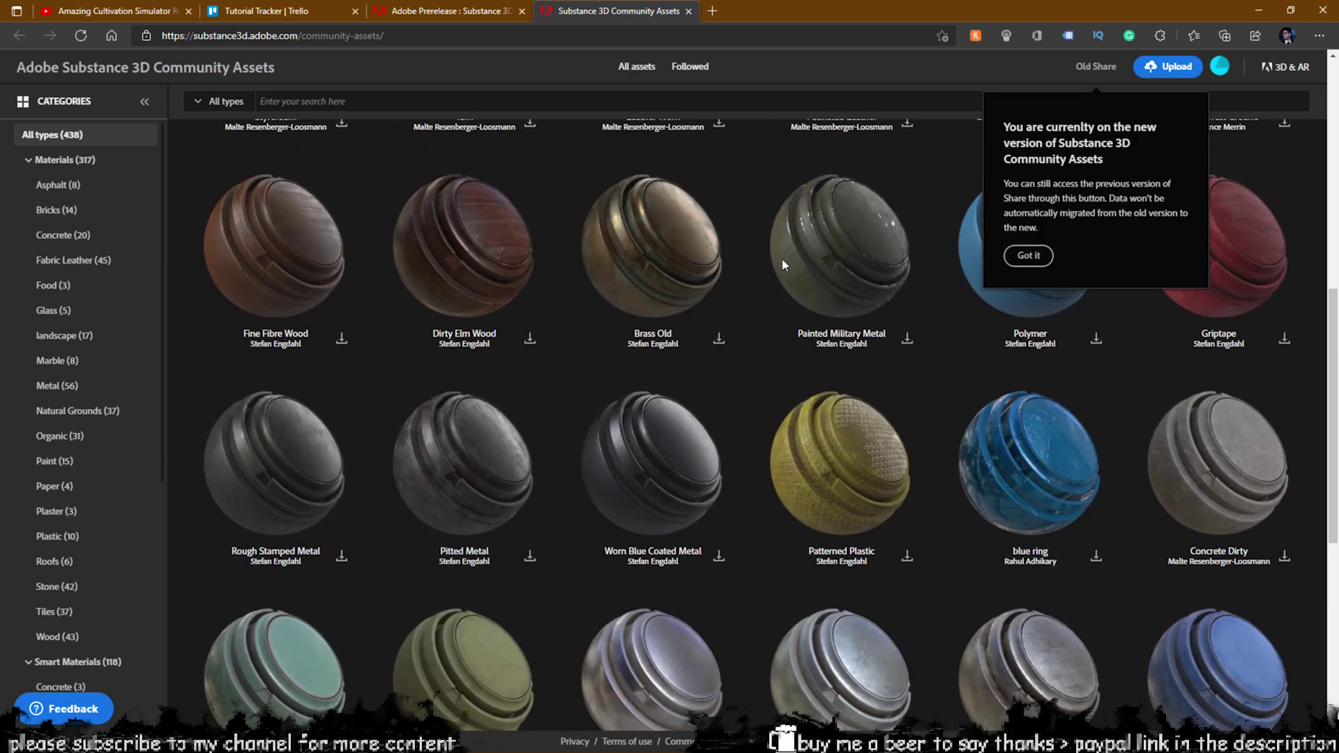
scroll(781, 258, "down", 13)
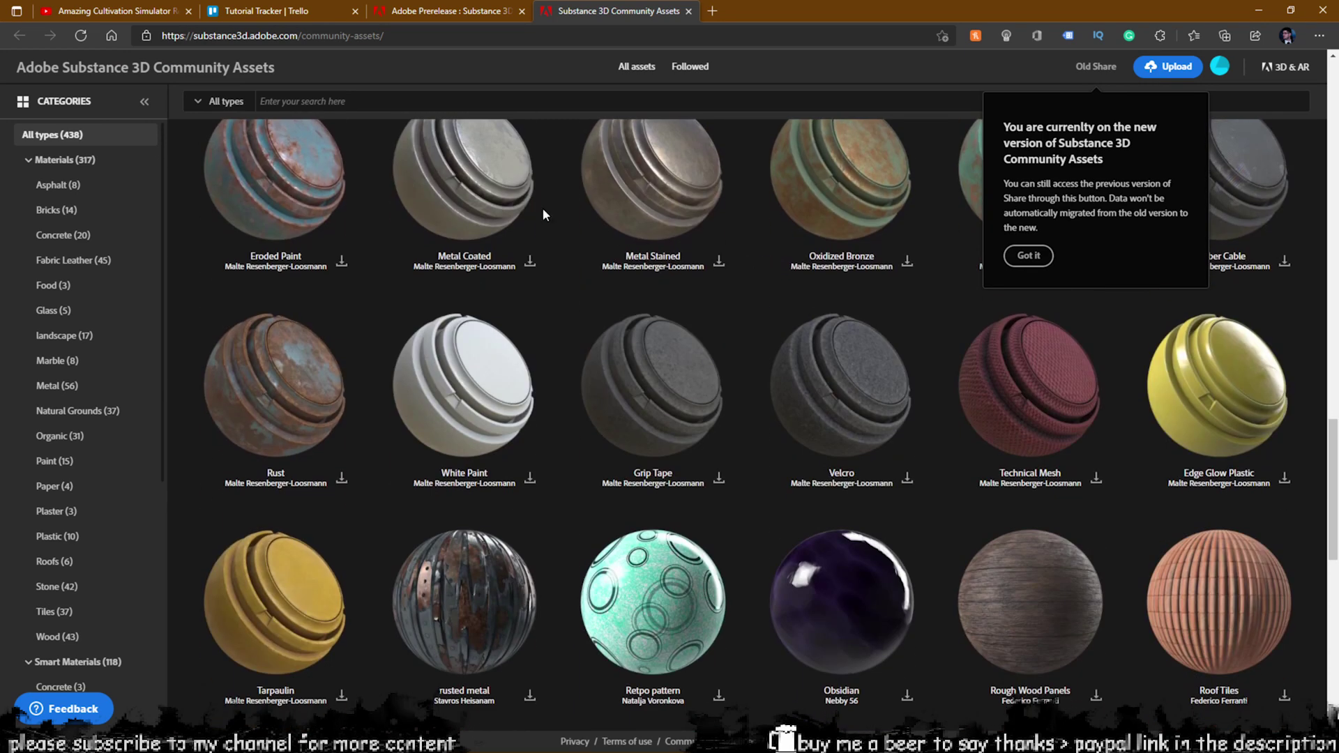
key("alt+Tab")
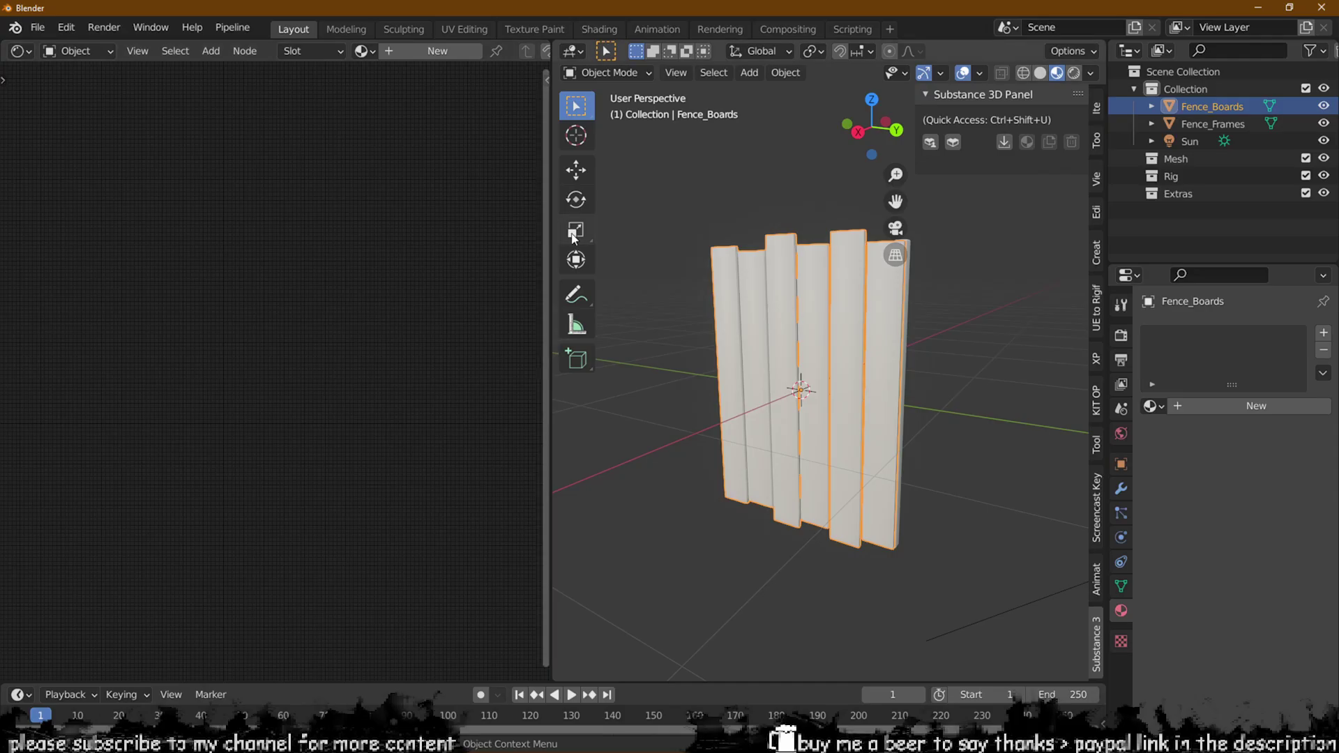
left_click(953, 143)
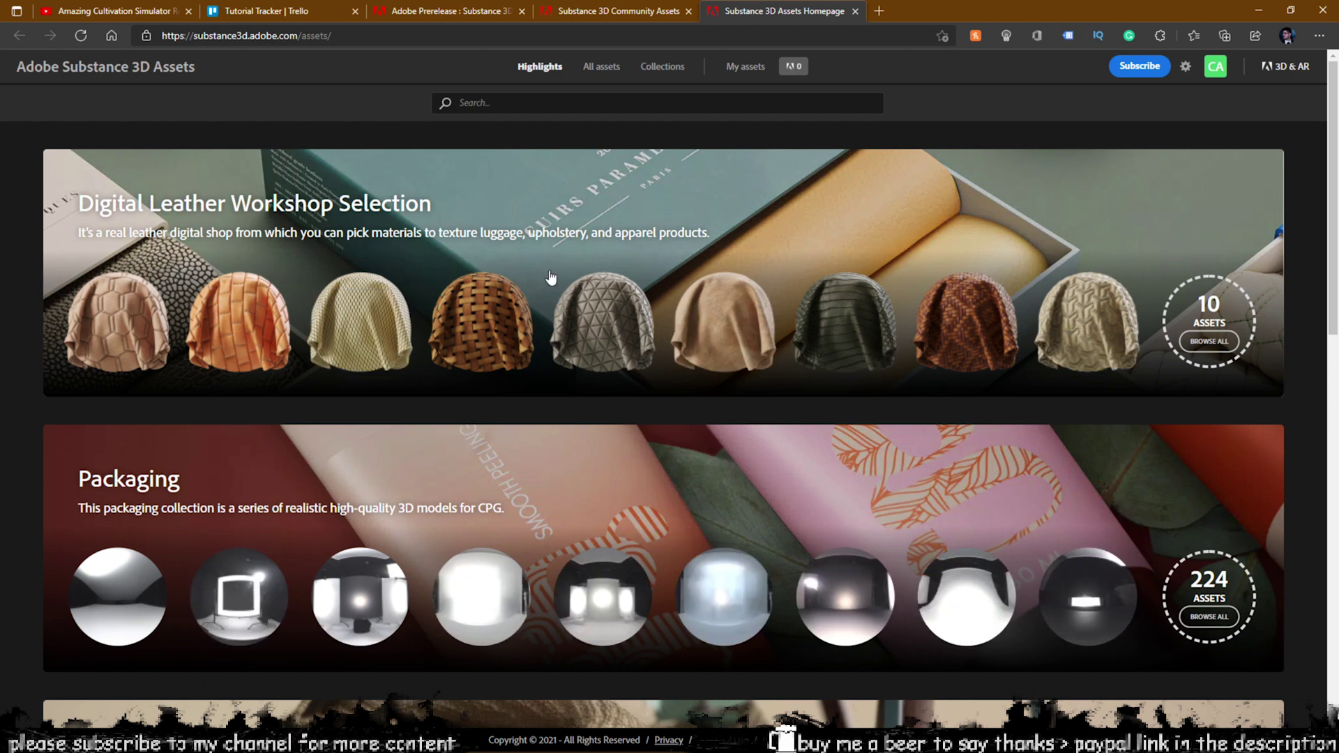
scroll(575, 196, "down", 20)
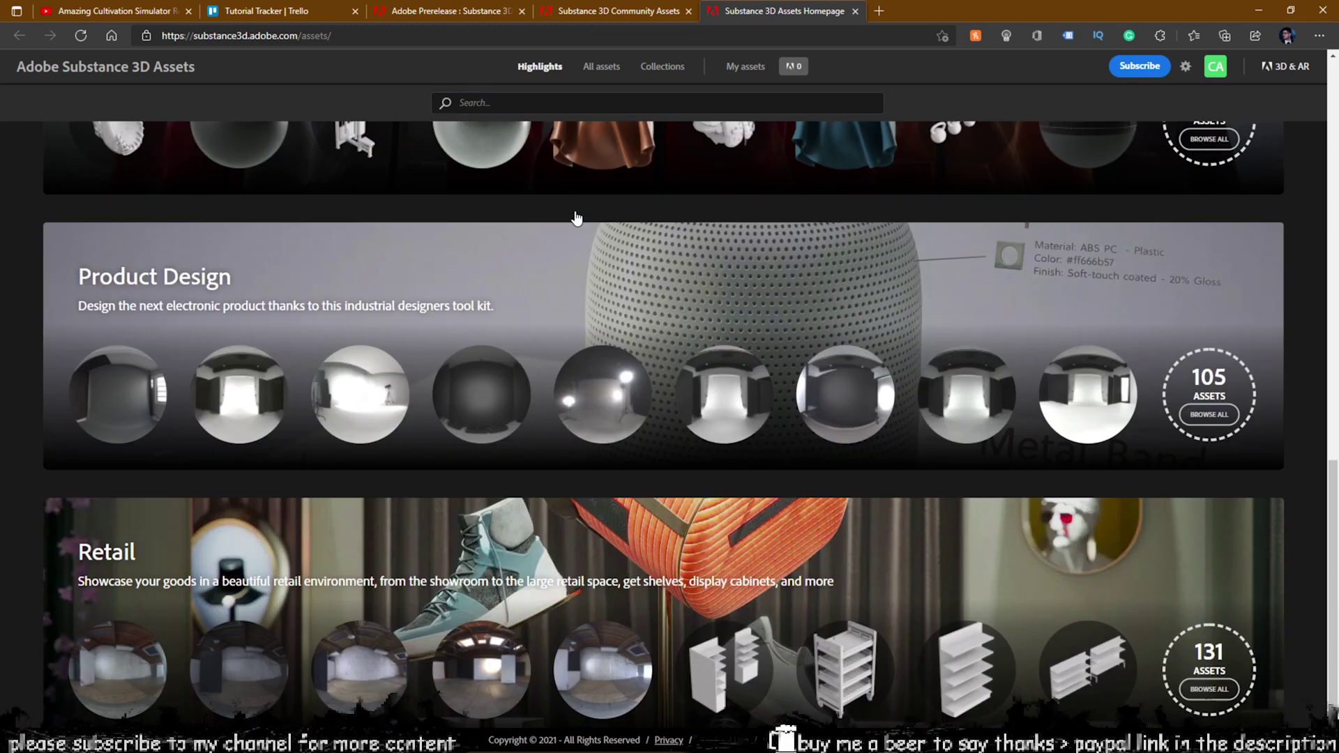
Switch to the Substance launcher, browse the stylized assets and download the Stylized Wood Siding Panel material.
key("alt+Tab")
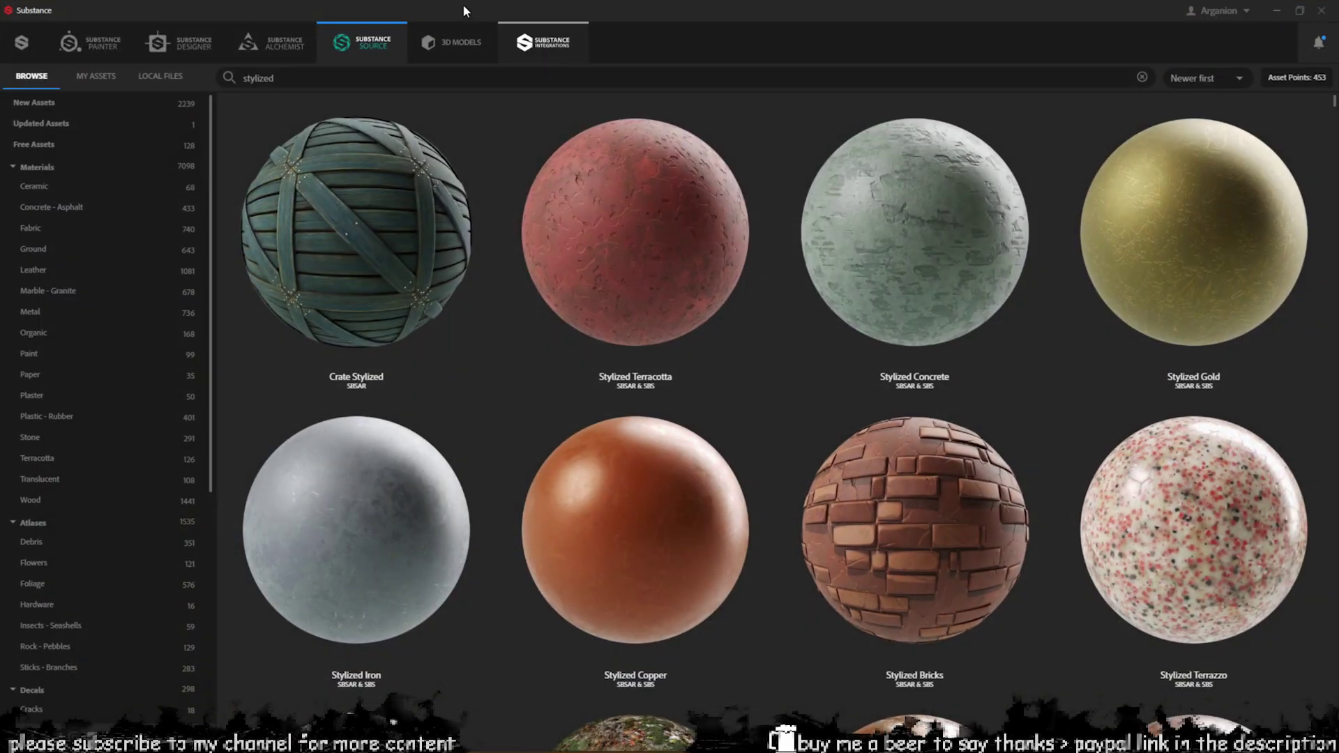
scroll(529, 323, "down", 3)
scroll(547, 269, "up", 1)
scroll(547, 269, "up", 2)
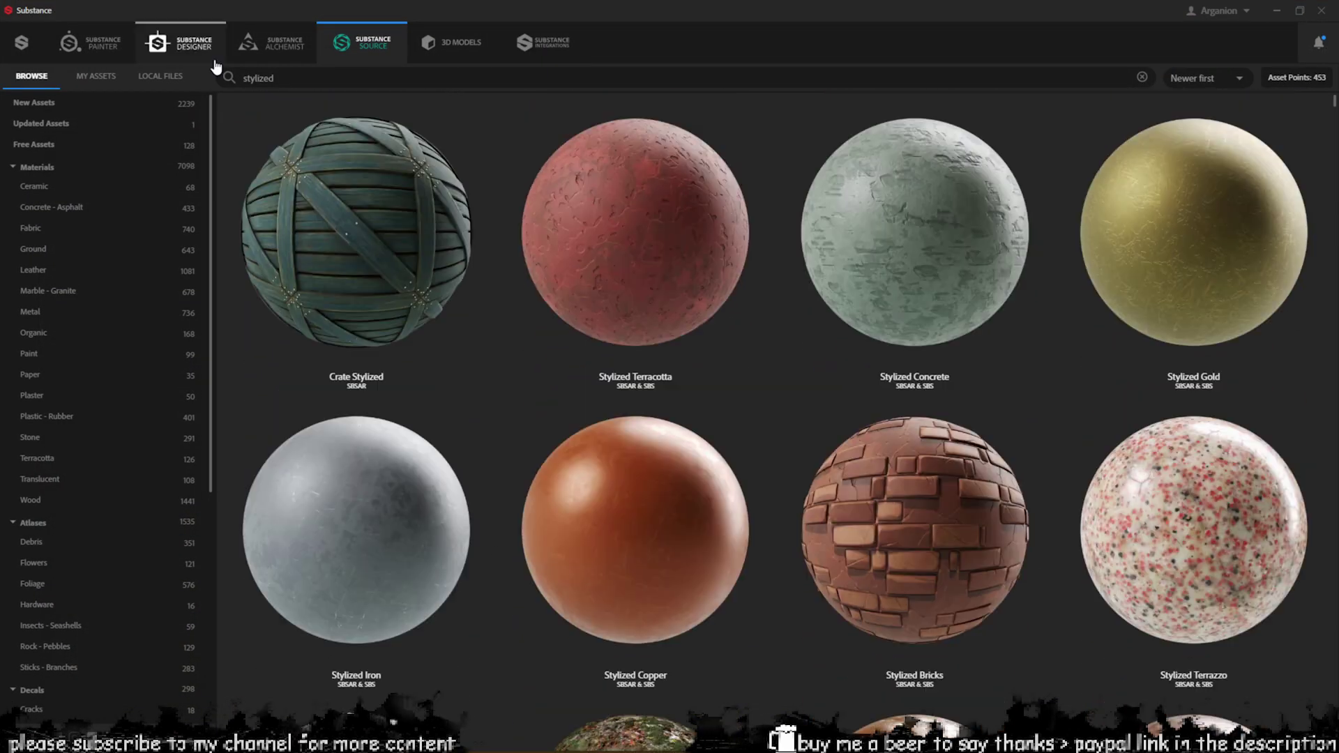
scroll(700, 414, "down", 7)
scroll(700, 415, "down", 20)
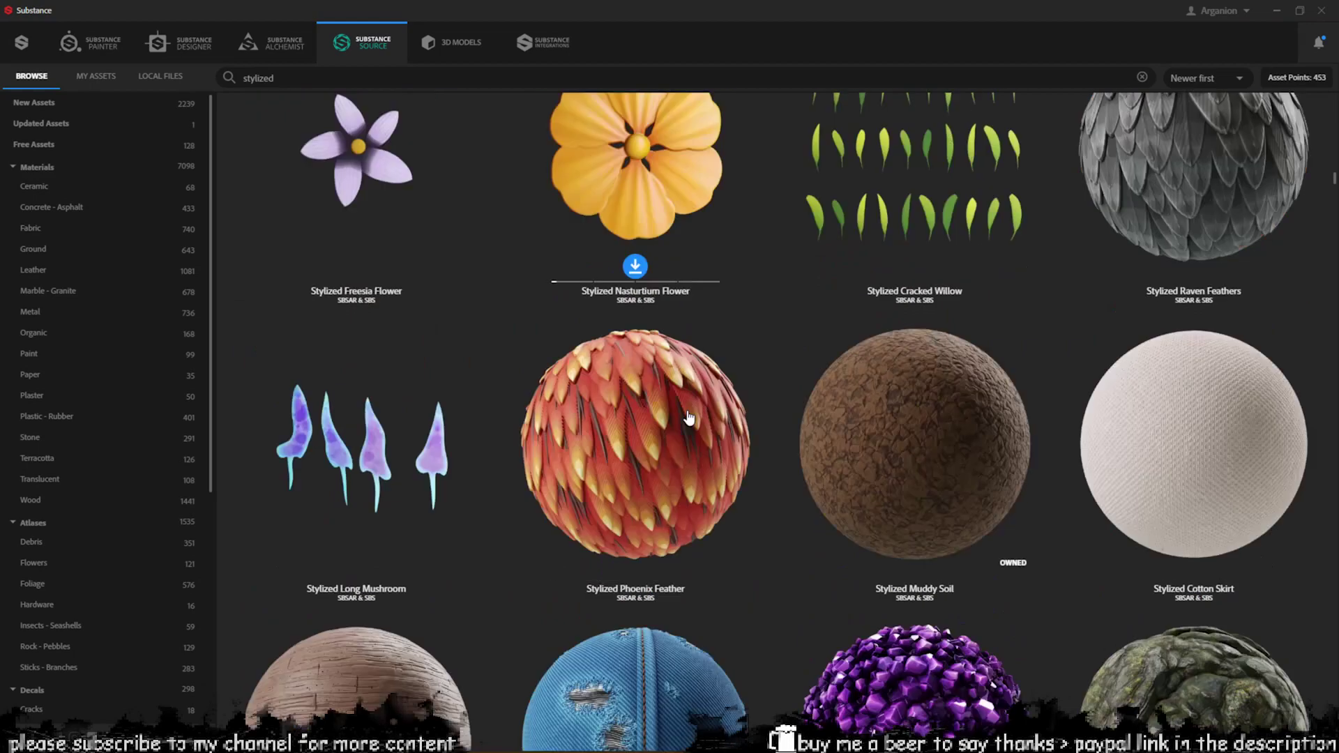
scroll(687, 416, "down", 20)
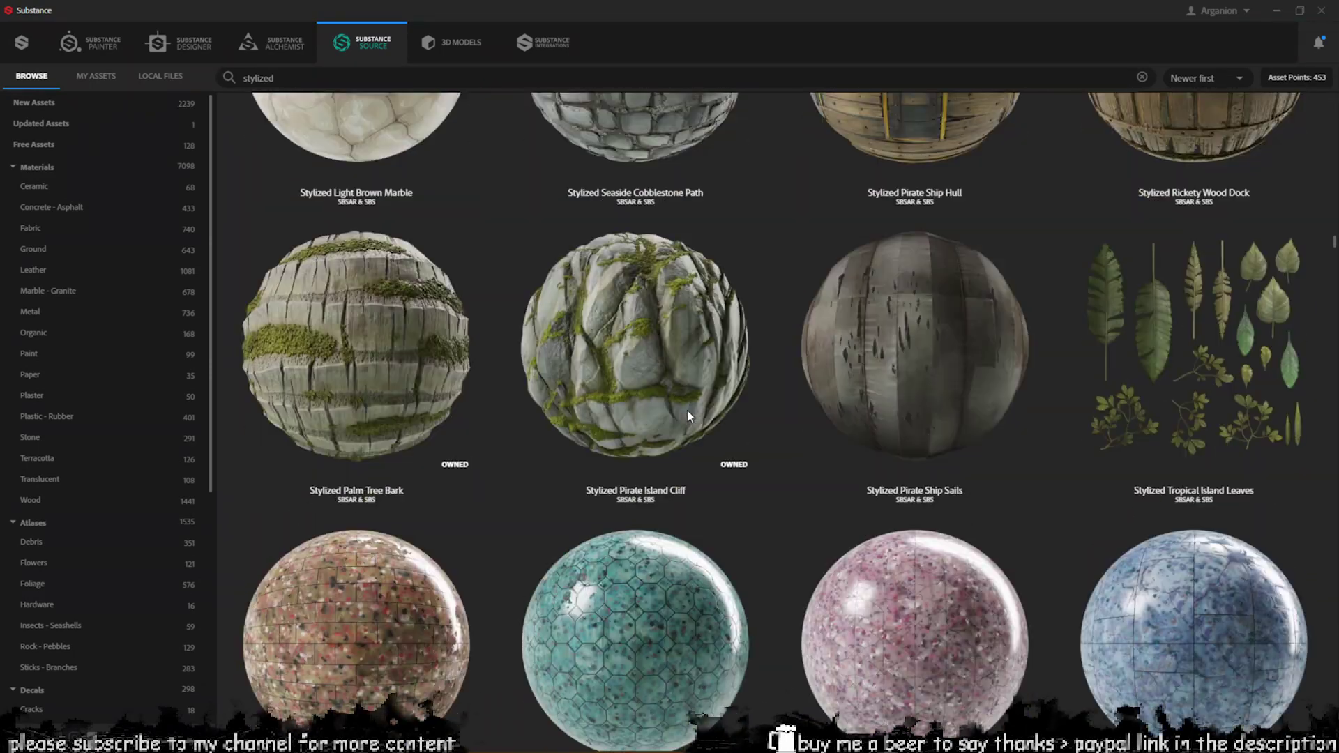
scroll(687, 416, "down", 5)
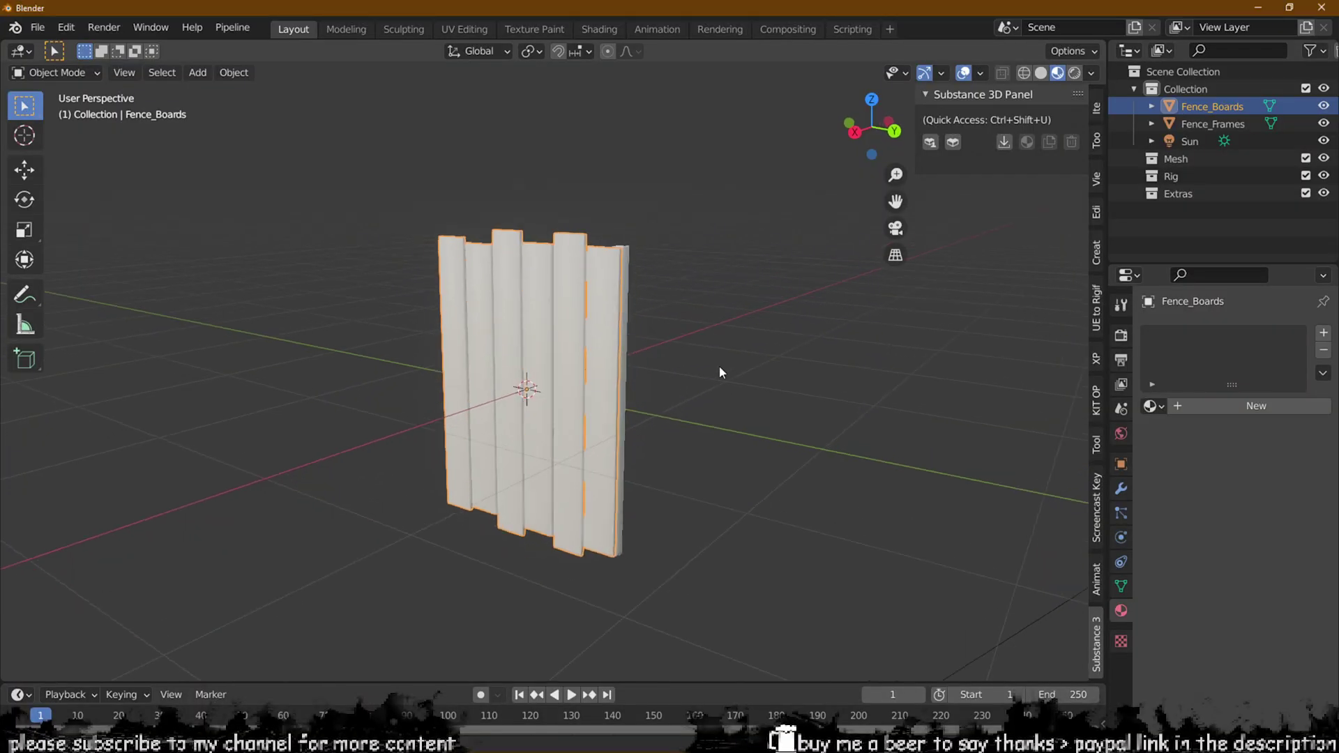
Back in Blender, load stylized_wood_siding_panel.sbsar from the Downloads folder as the Substance material for the fence boards.
middle_click_drag(720, 366, 714, 366)
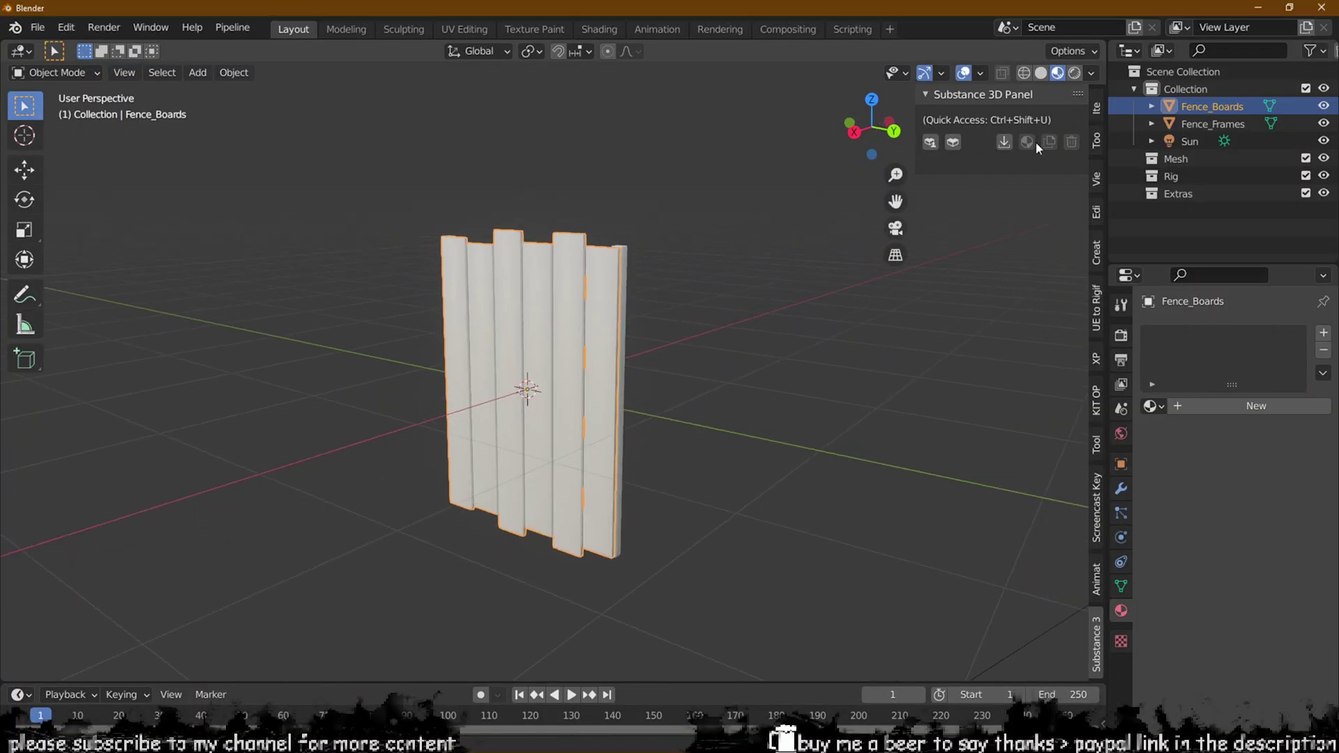
left_click(1004, 142)
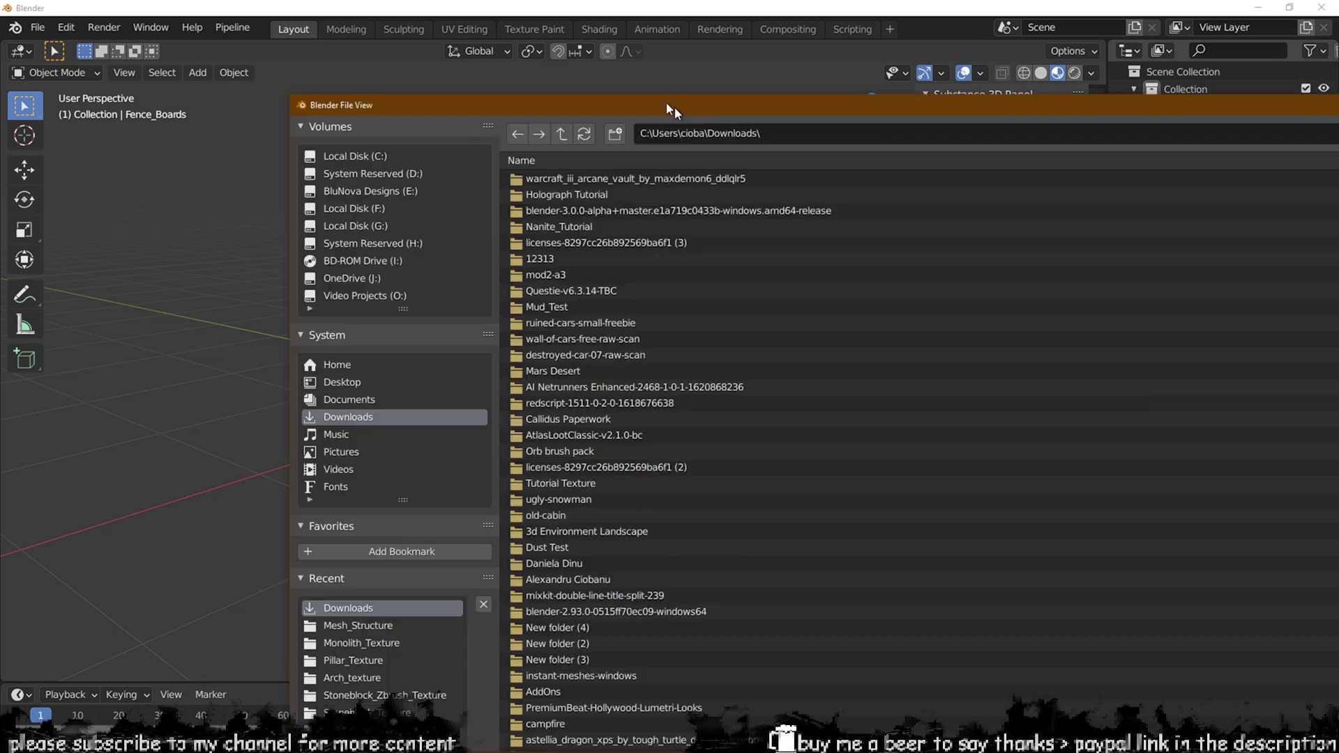
scroll(418, 390, "down", 5)
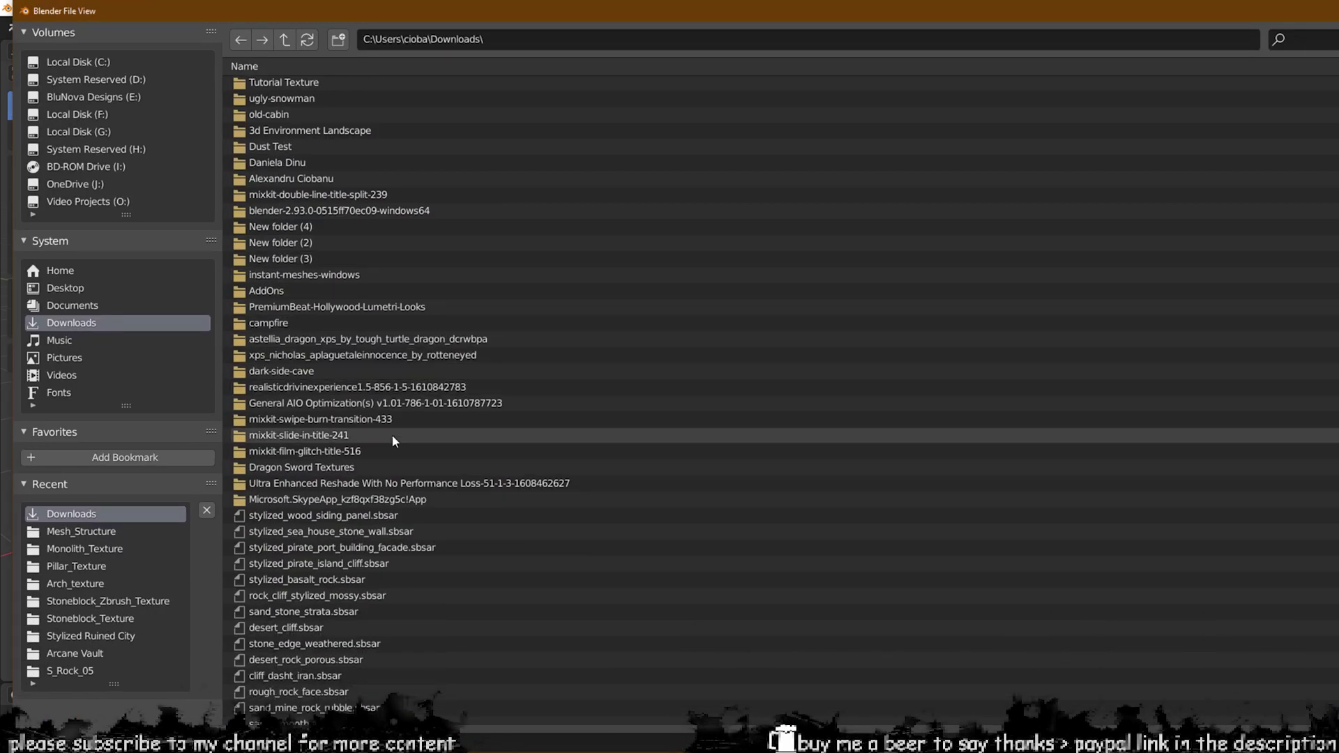
left_click(363, 516)
double_click(301, 519)
middle_click_drag(613, 327, 527, 393)
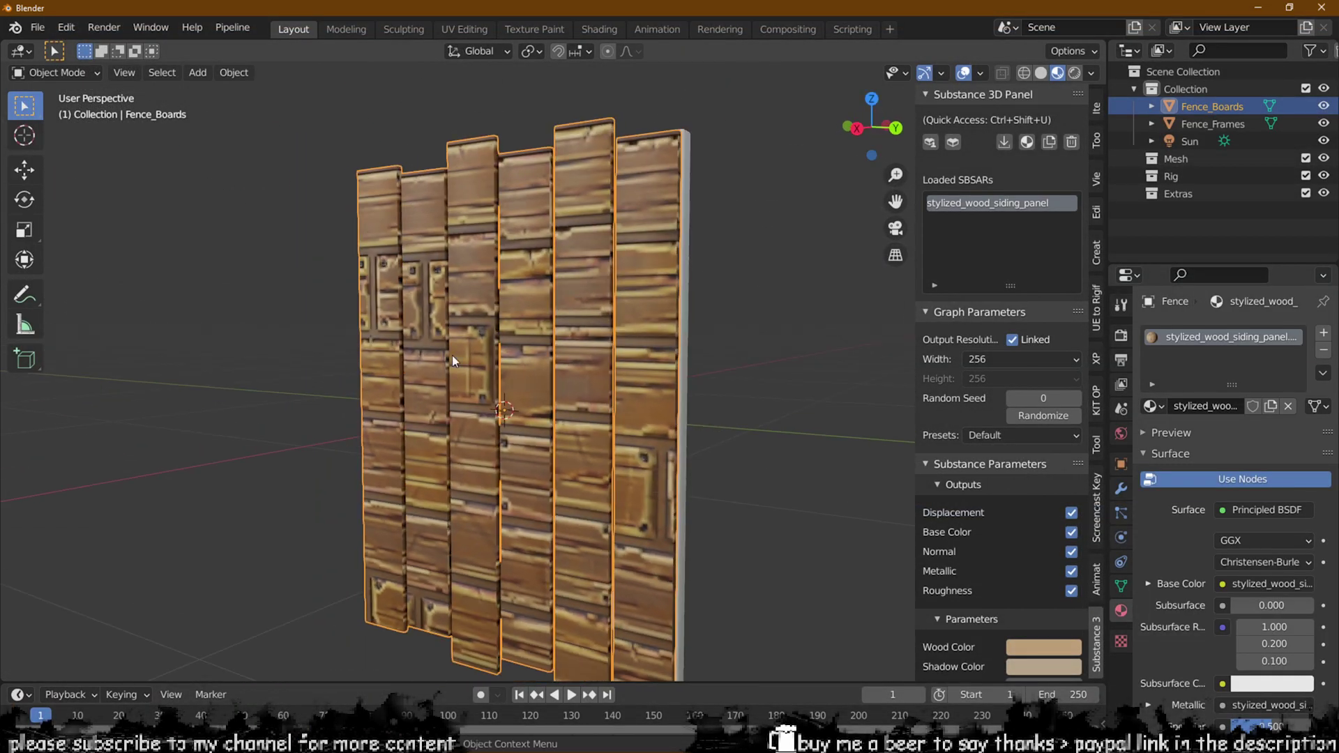
Set the output resolution width of the wood siding material to 2048, keeping width and height linked.
middle_click_drag(587, 264, 656, 230)
left_click(992, 360)
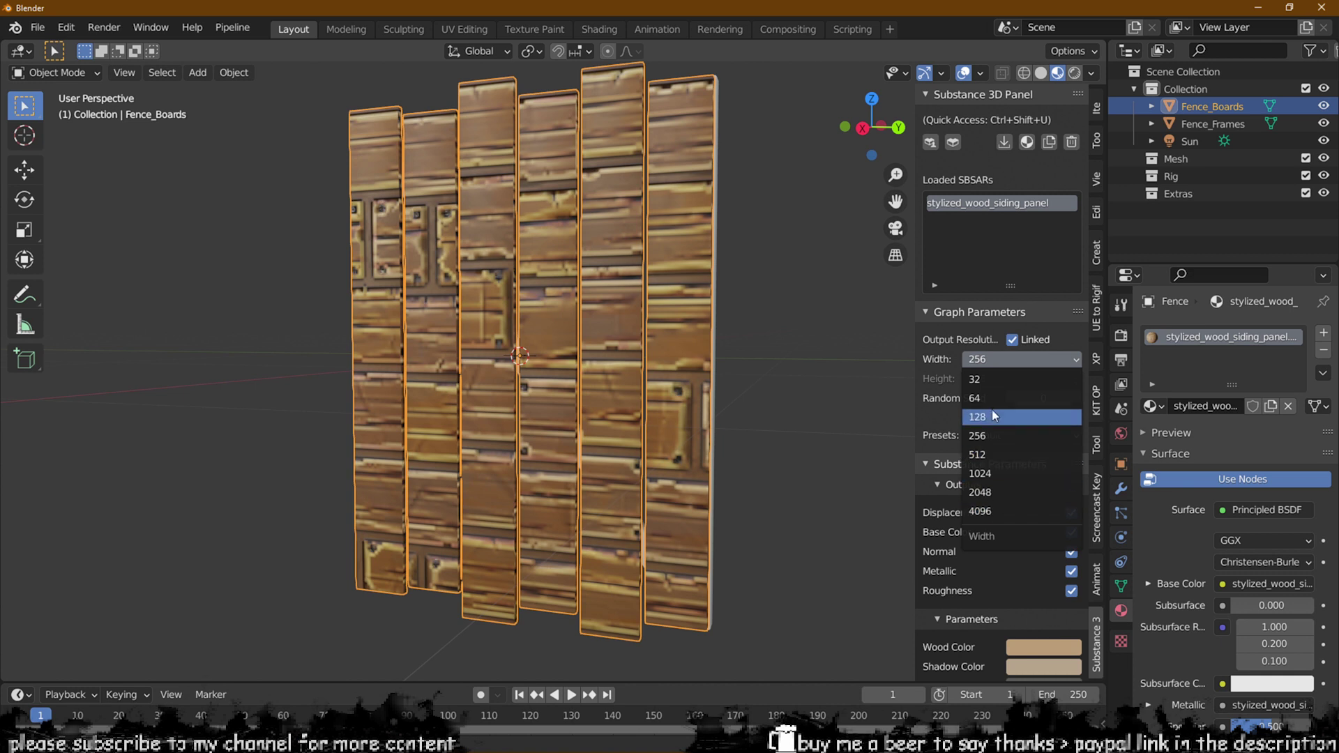
left_click(983, 491)
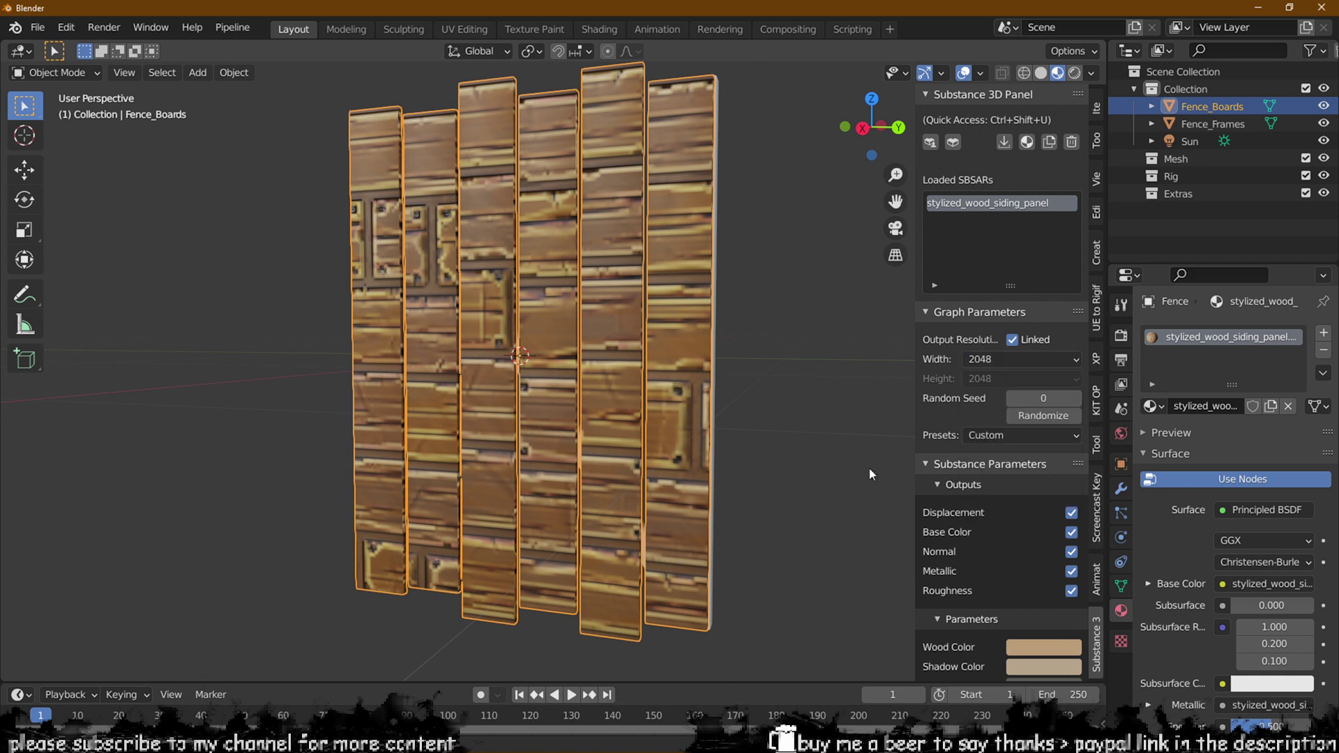
middle_click_drag(576, 322, 629, 412)
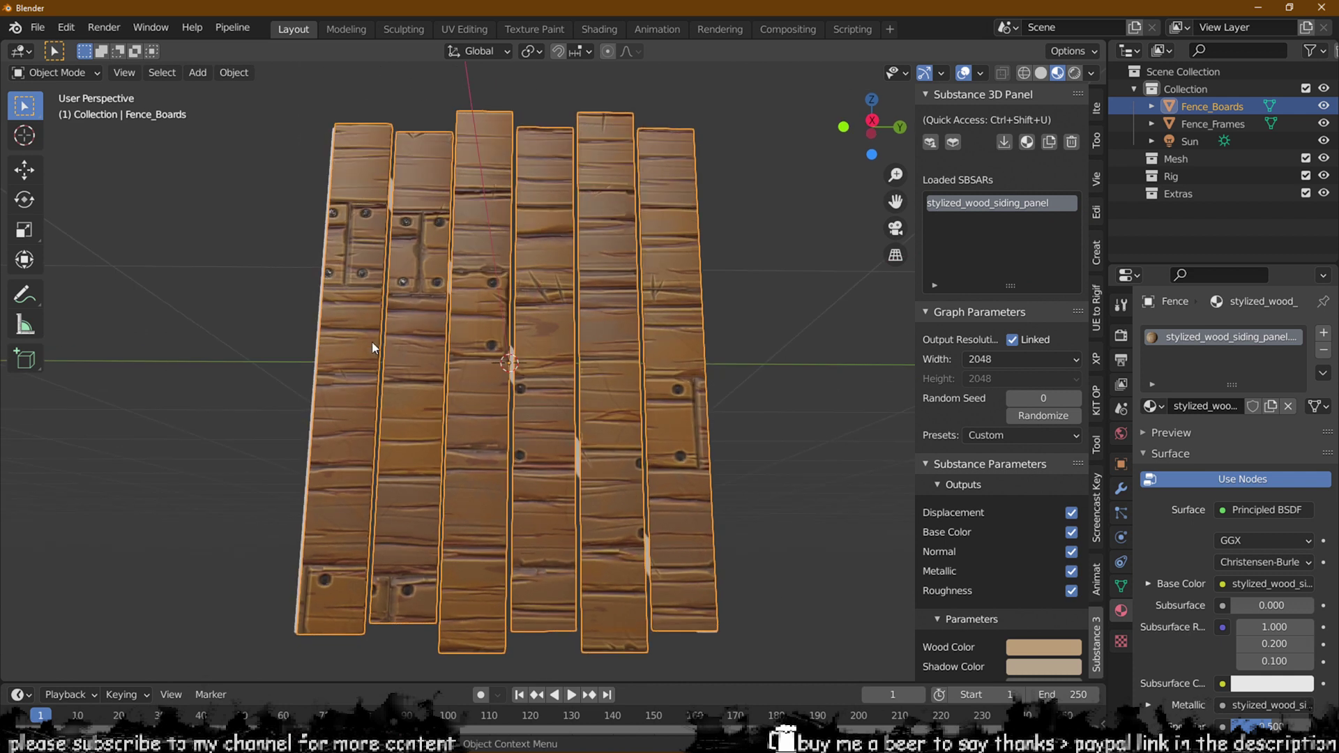
Split the 3D viewport, make the new area a Shader Editor without its sidebar, and bring the Mapping node into view.
middle_click_drag(789, 300, 511, 454)
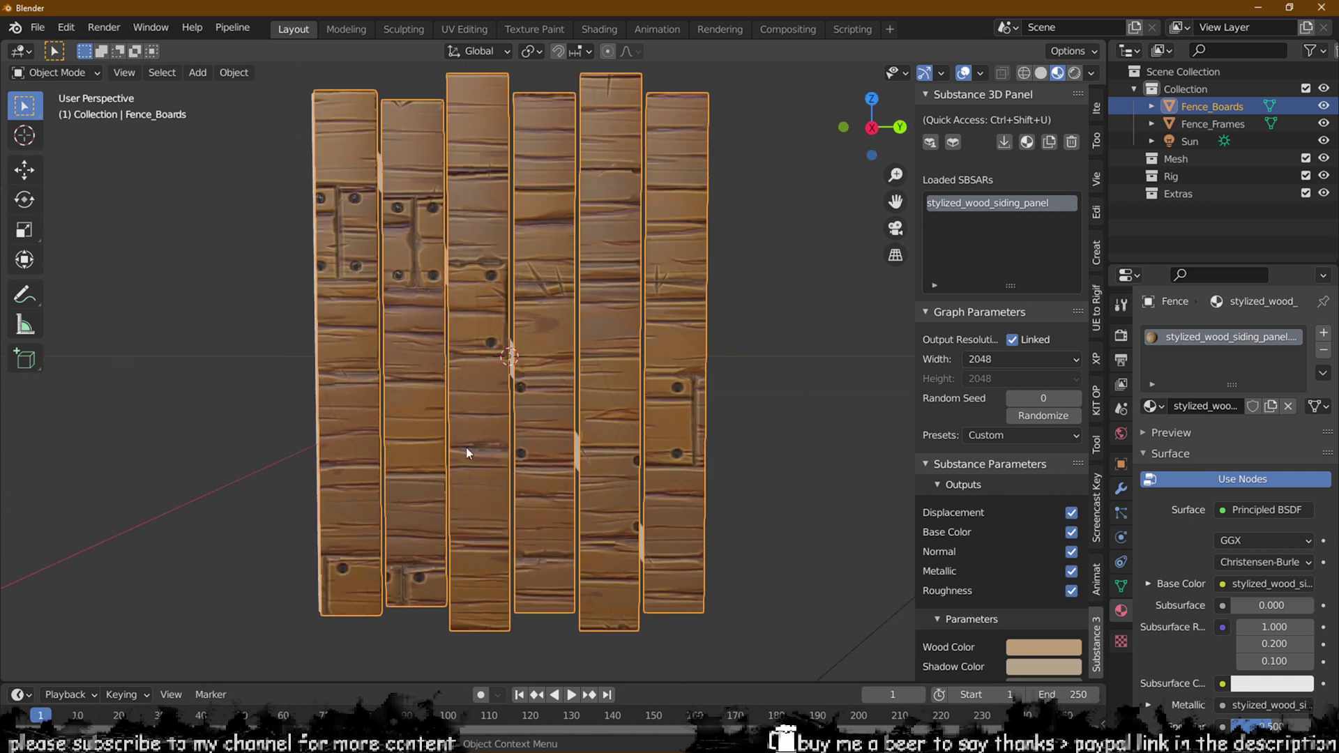
left_click_drag(3, 677, 421, 629)
left_click(21, 72)
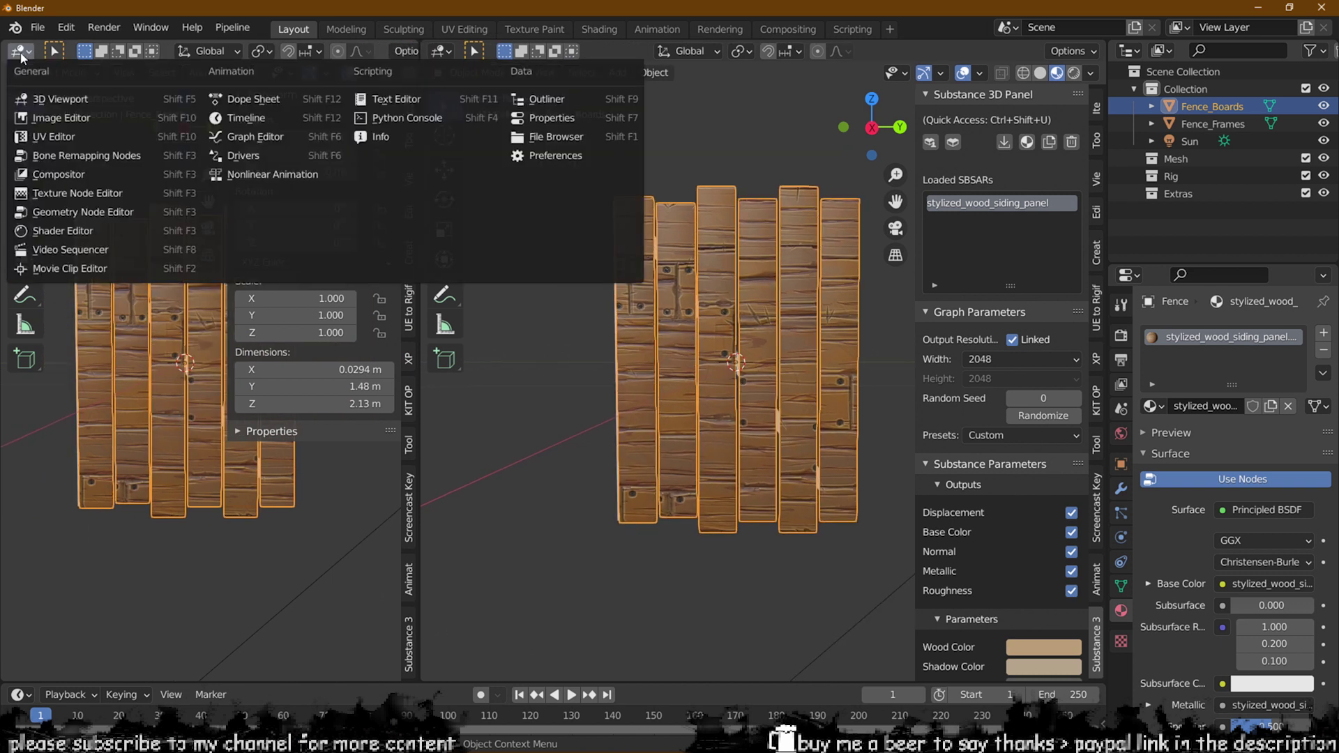
left_click(54, 235)
middle_click_drag(83, 282, 173, 182)
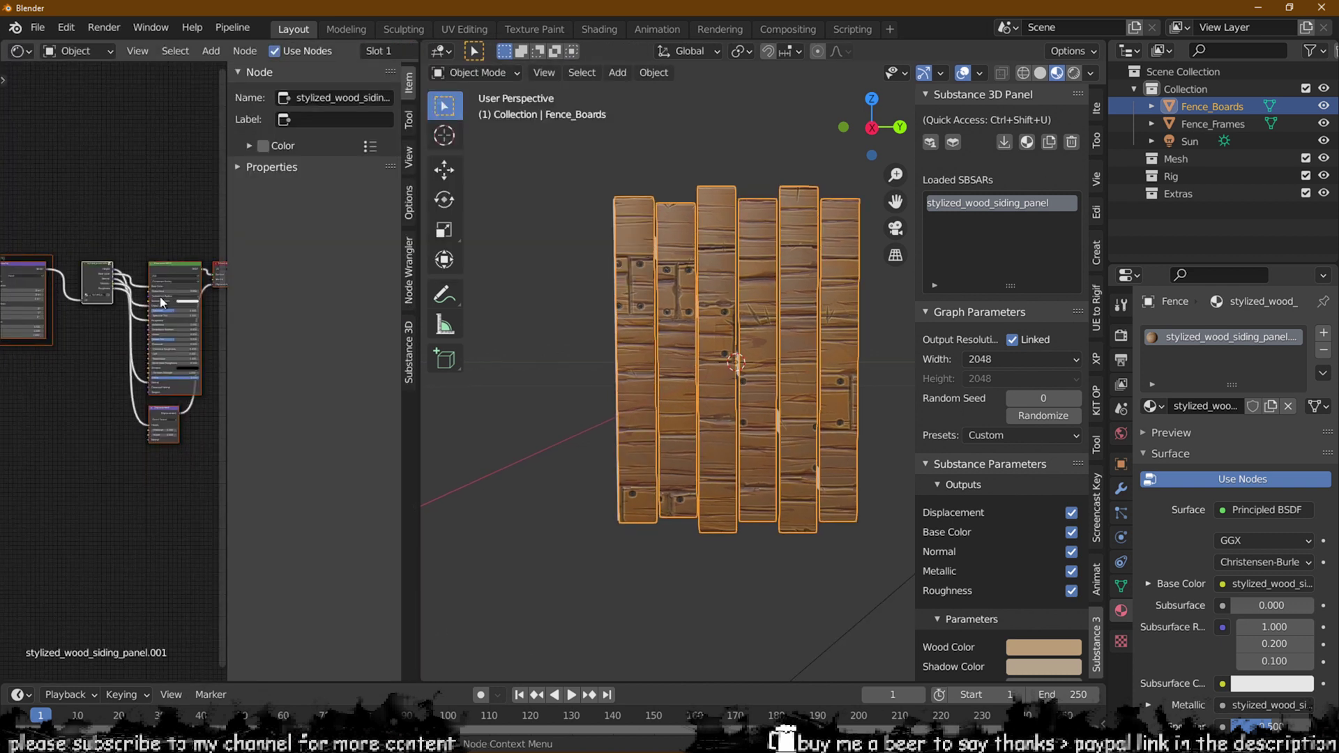
key("n")
middle_click_drag(139, 316, 259, 276)
scroll(260, 276, "up", 1)
scroll(259, 276, "up", 6)
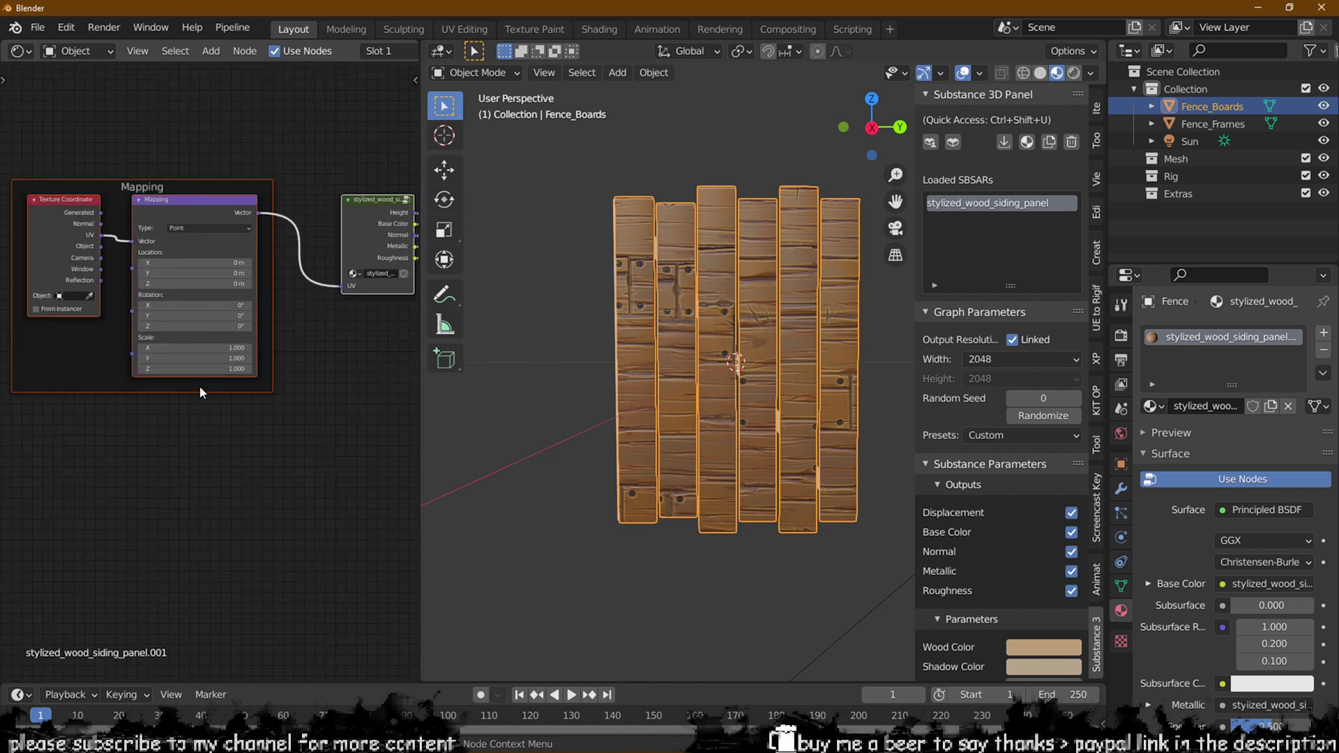
Set the Z rotation of the boards' Mapping node to 90°.
left_click_drag(193, 296, 227, 296)
key("ctrl+z")
left_click(166, 291)
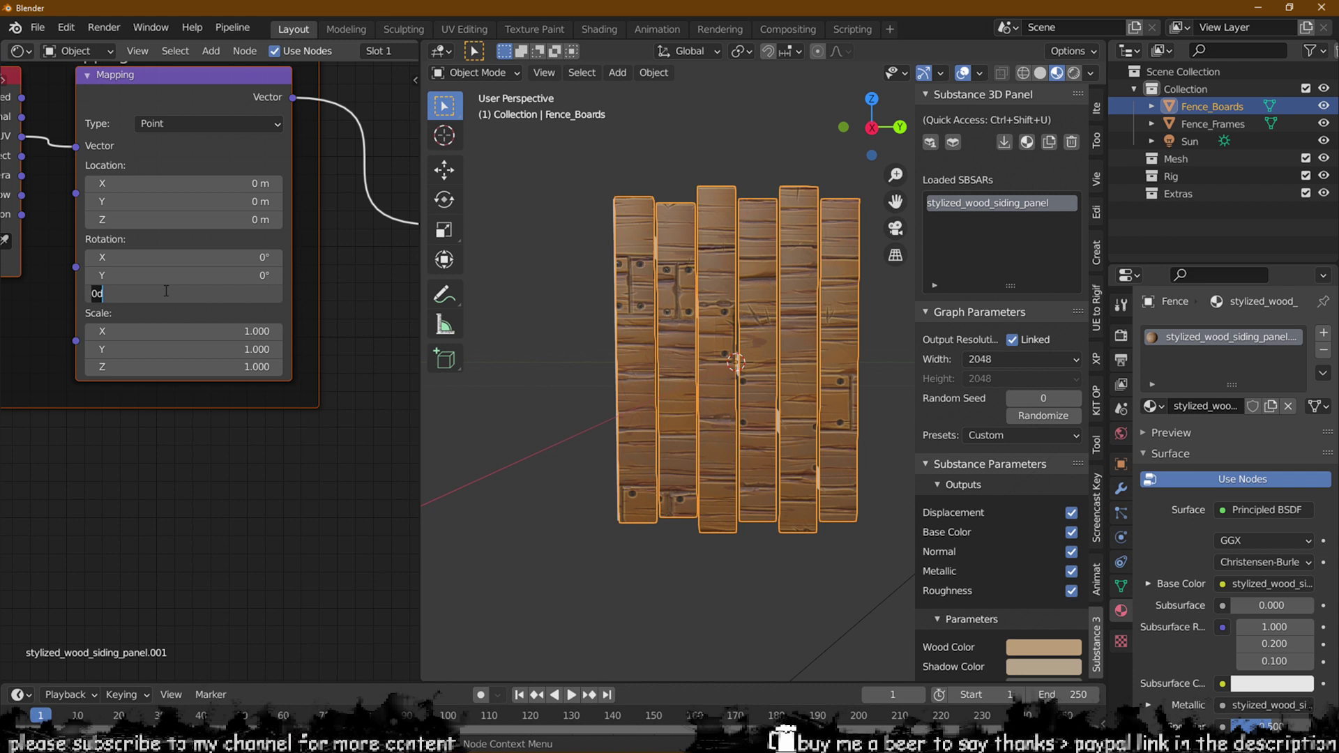
type("90")
key("Return")
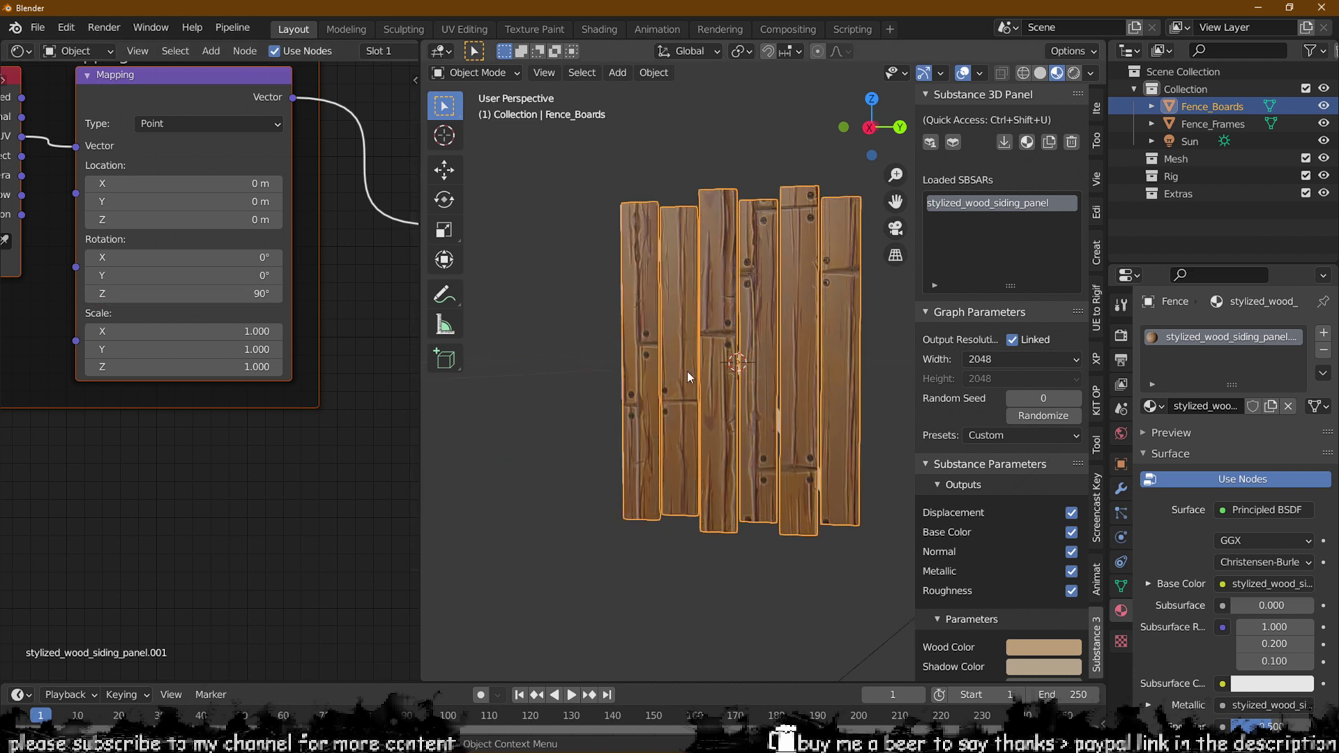
Set the boards' Mapping node scale to 1.7 on the X, Y and Z axes.
scroll(718, 374, "up", 2)
left_click_drag(166, 333, 265, 333, "alt")
middle_click_drag(641, 386, 668, 385)
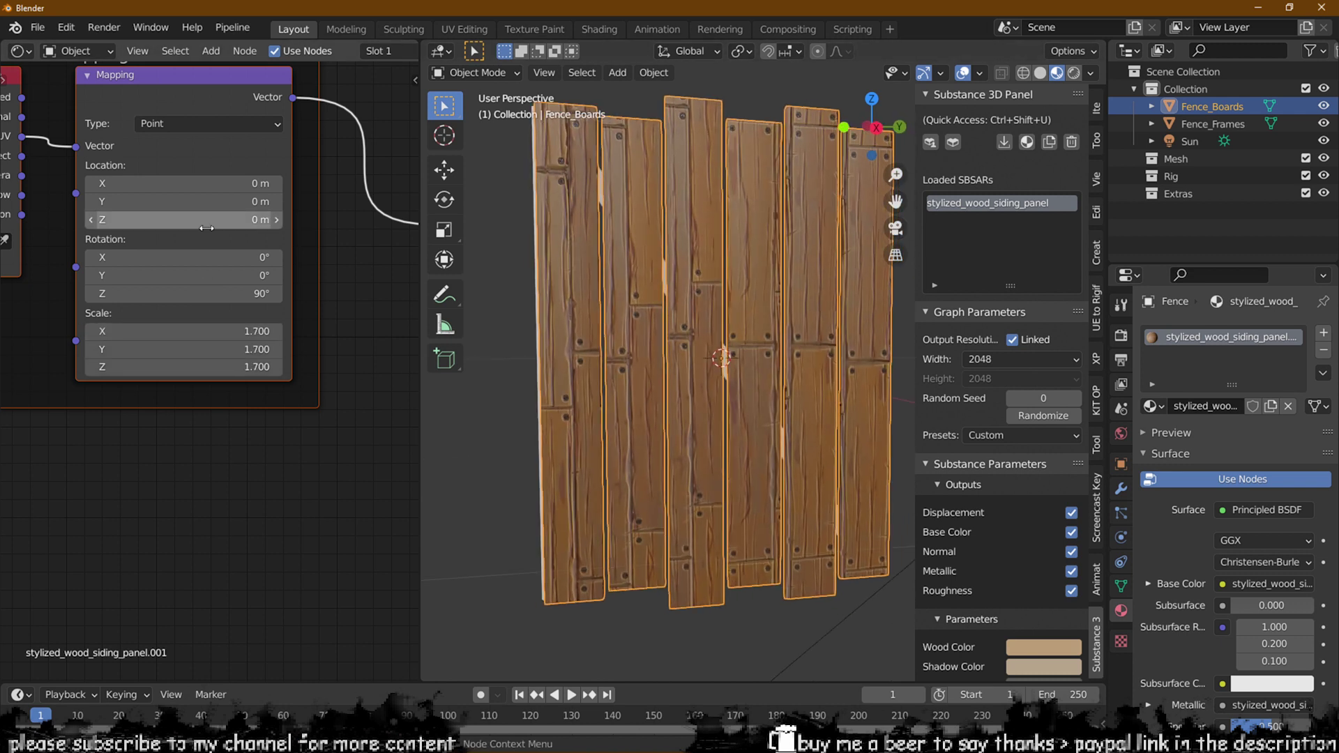
Try shifting the wood texture along Y, reset the Mapping node's Y location to 0, and set its X location to -0.3 m.
left_click(279, 200)
left_click(279, 201)
left_click(279, 200)
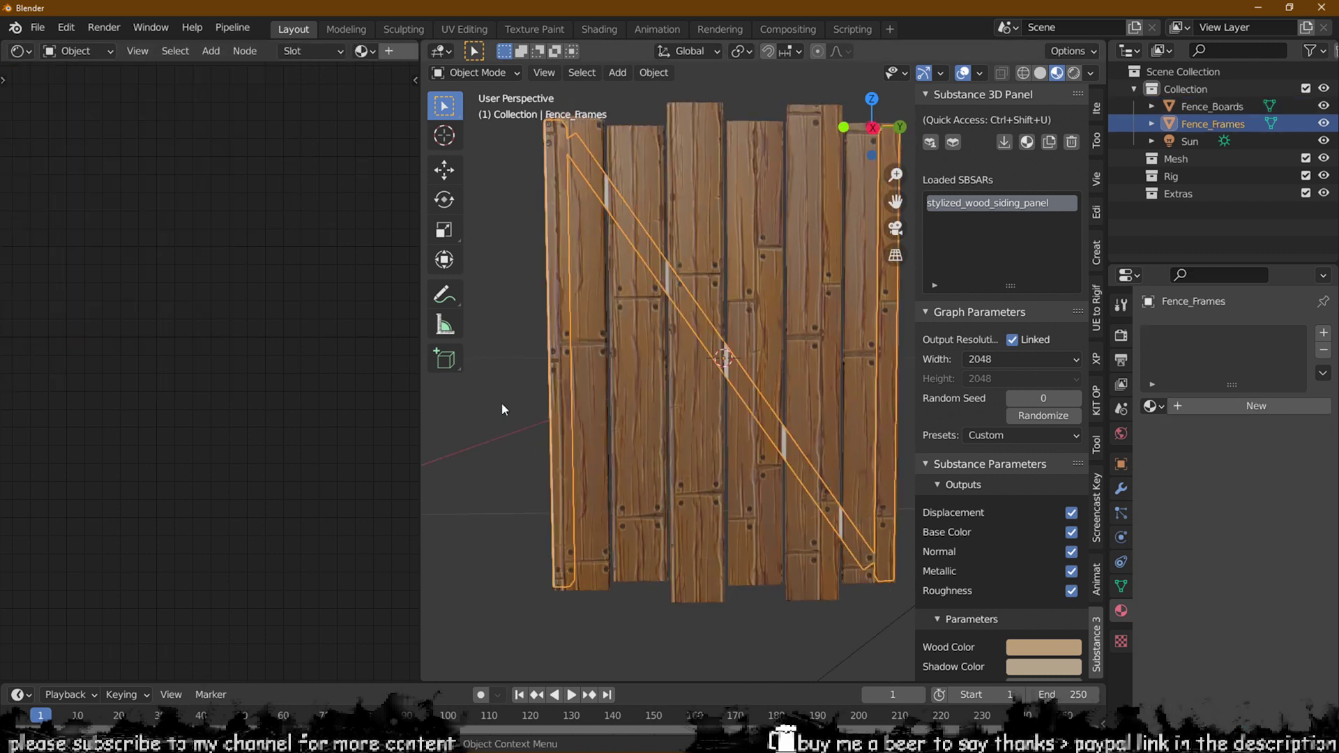
left_click(501, 403)
middle_click_drag(612, 367, 626, 350)
left_click(626, 350)
left_click(274, 207)
left_click(274, 207)
left_click(274, 208)
left_click(95, 202)
left_click(146, 204)
type("0")
key("Return")
left_click(90, 182)
left_click(90, 182)
left_click(90, 182)
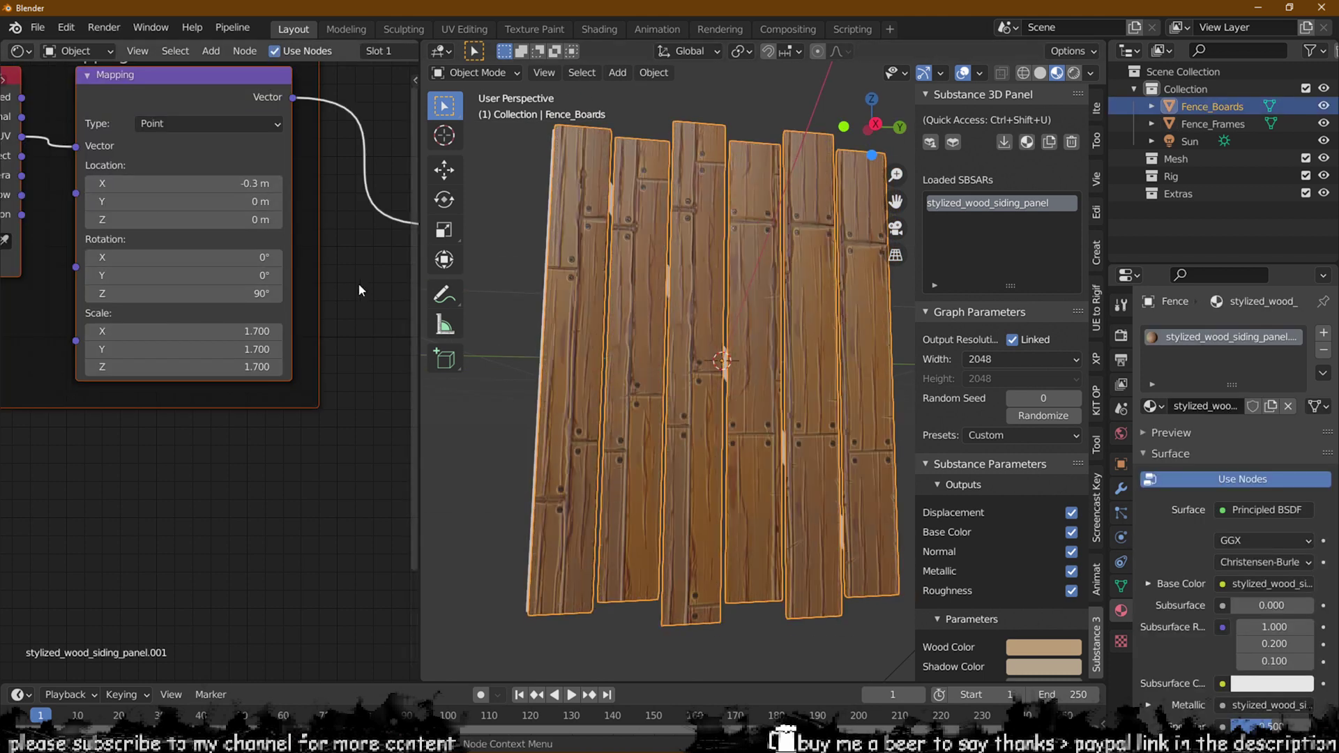
Try a Mapping scale of 2 for the boards, and settle on 1.5 for X, Y and Z.
left_click_drag(176, 331, 143, 367)
type("2")
key("Return")
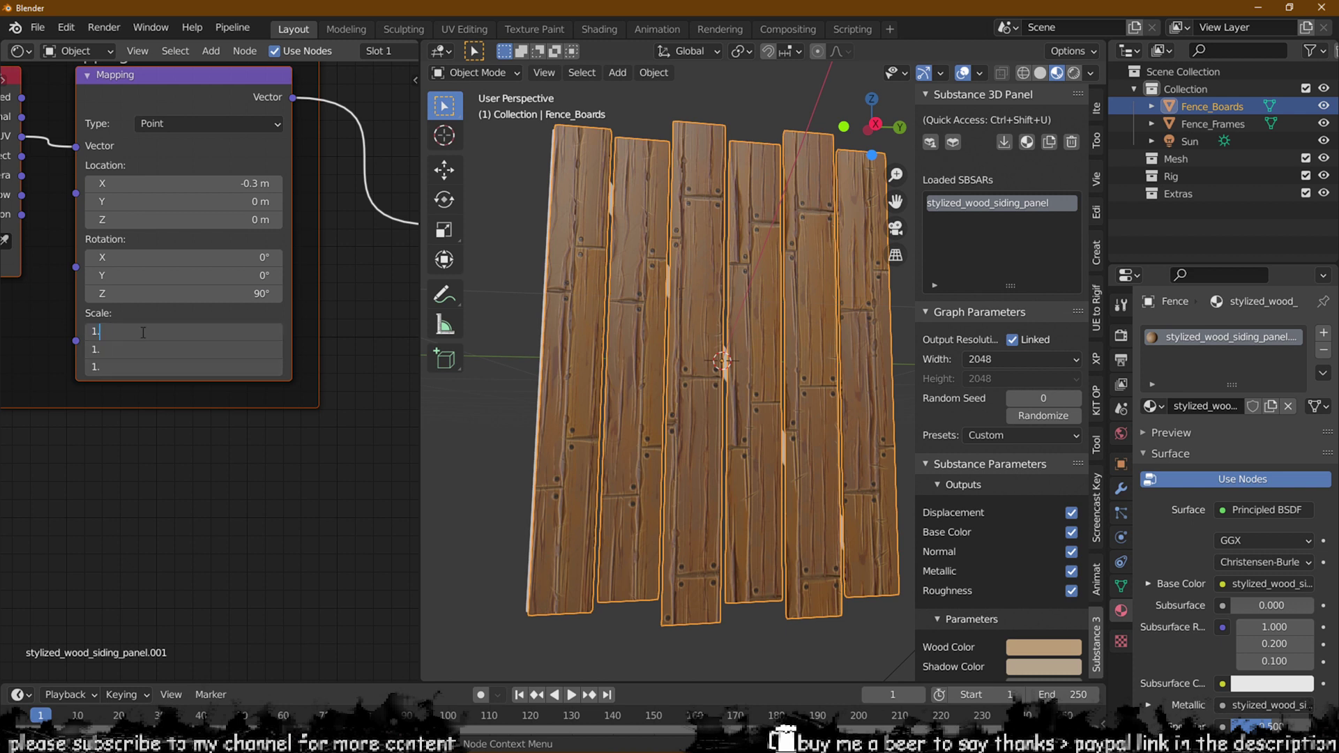
type("1.5")
key("Return")
middle_click_drag(795, 216, 704, 247)
left_click(444, 259)
left_click(471, 417)
left_click(680, 358)
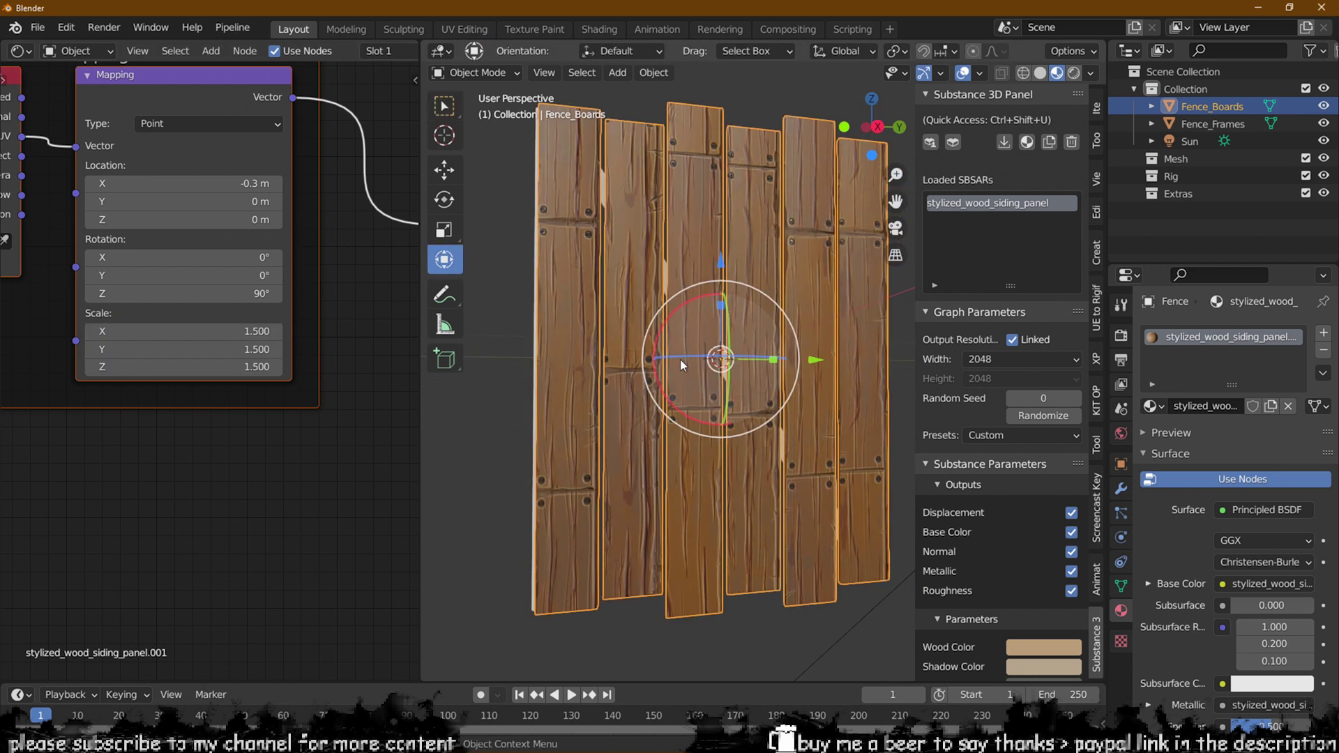
middle_click_drag(680, 358, 663, 357)
left_click(444, 105)
Unlink the substance's output width and height, and set the height to 1024.
scroll(275, 183, "up", 3, "ctrl")
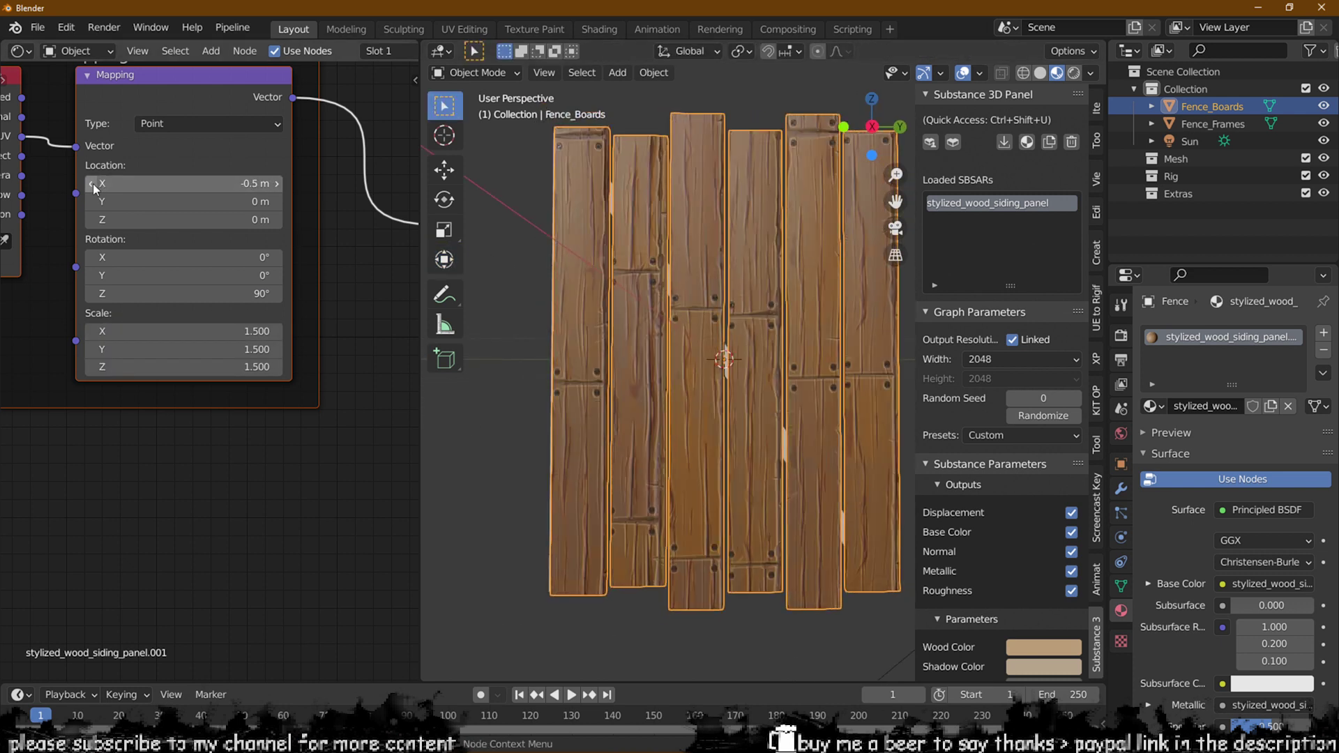
middle_click_drag(463, 123, 668, 310)
scroll(667, 307, "down", 2)
scroll(986, 317, "down", 2)
left_click(1013, 284)
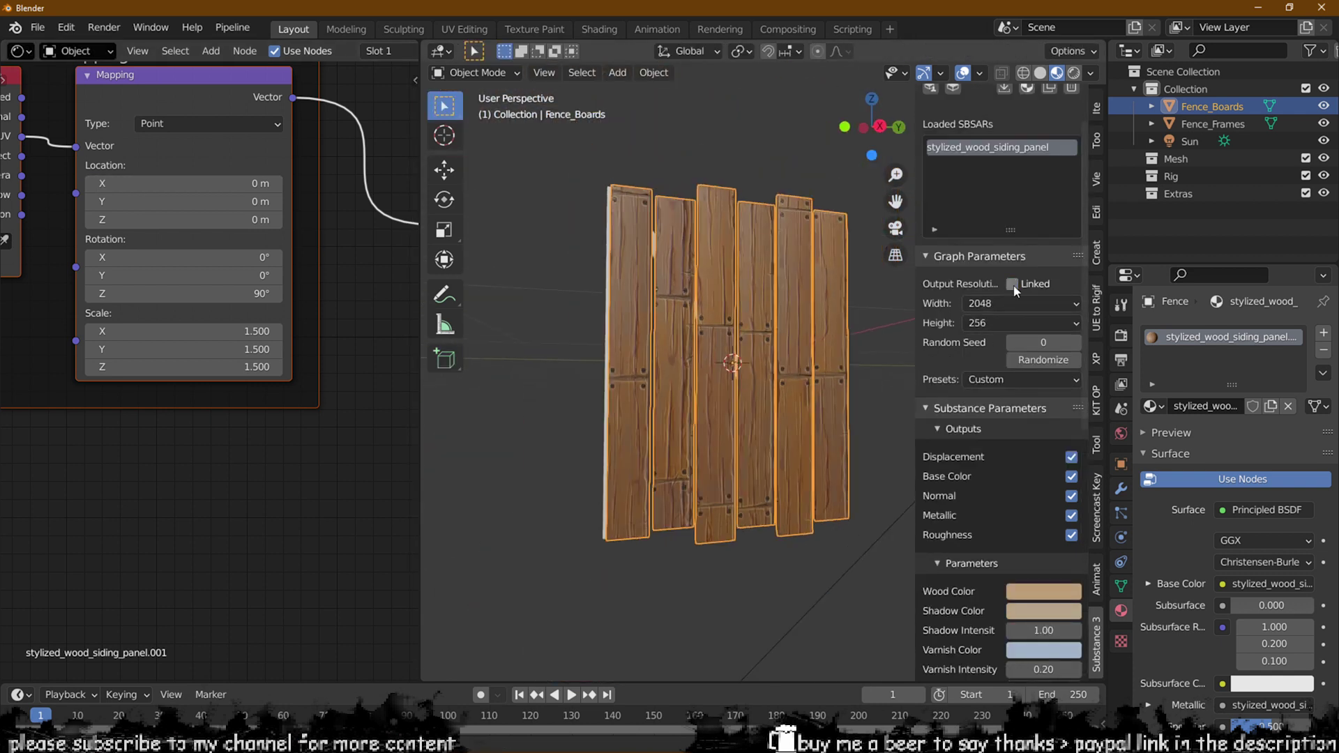
left_click(997, 323)
scroll(780, 362, "up", 5)
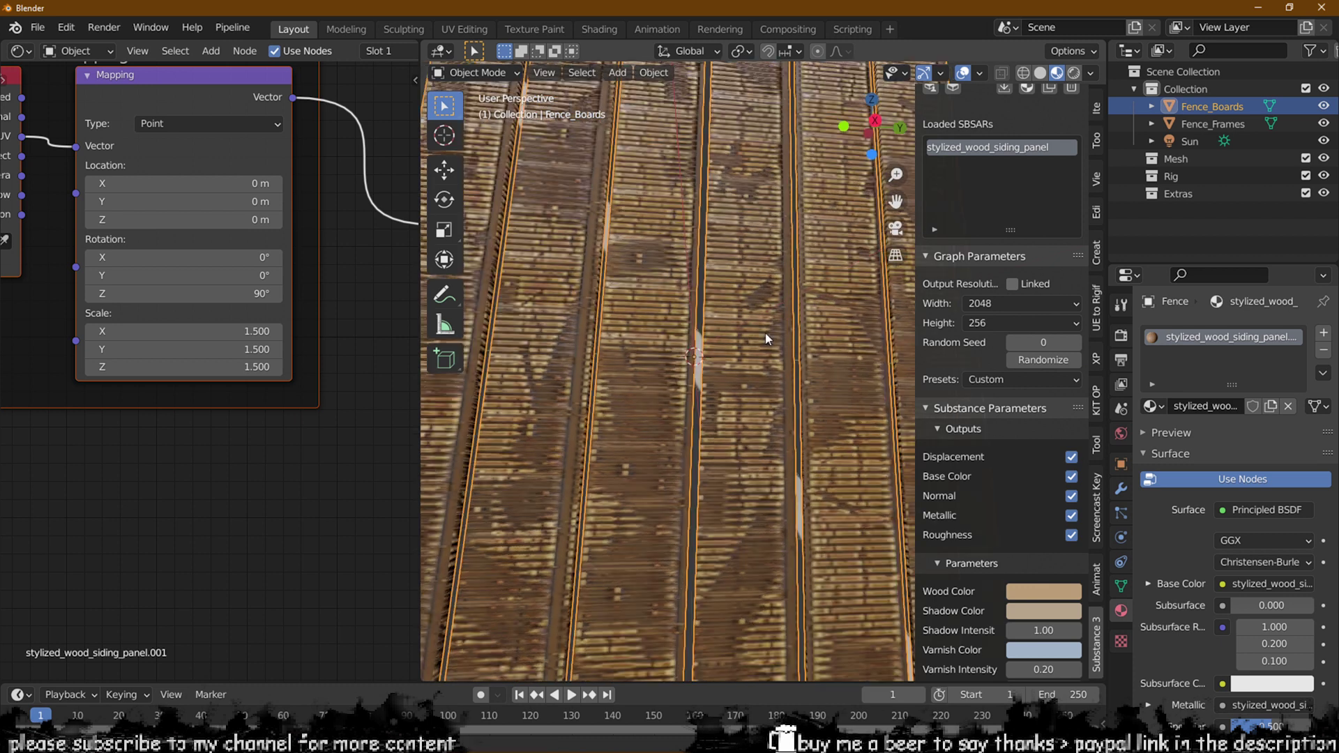
left_click(983, 323)
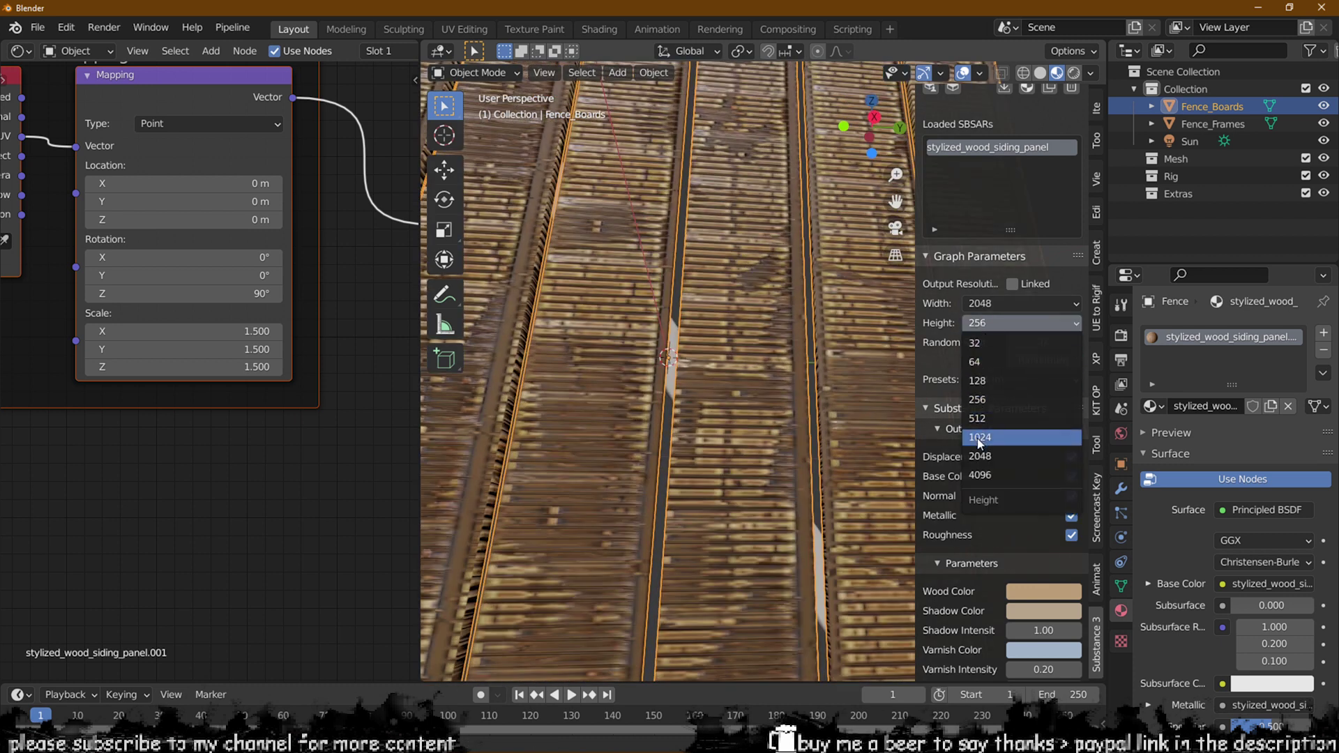
left_click(983, 433)
scroll(733, 342, "down", 4)
middle_click_drag(734, 343, 767, 354)
Set the substance's output height to 2048 and link width and height again.
left_click(987, 324)
left_click(986, 457)
left_click(1011, 283)
scroll(976, 392, "down", 4)
scroll(314, 314, "down", 6)
Select the fence frames, duplicate the loaded stylized_wood_siding_panel substance and apply the copy to them.
middle_click_drag(397, 321, 174, 304)
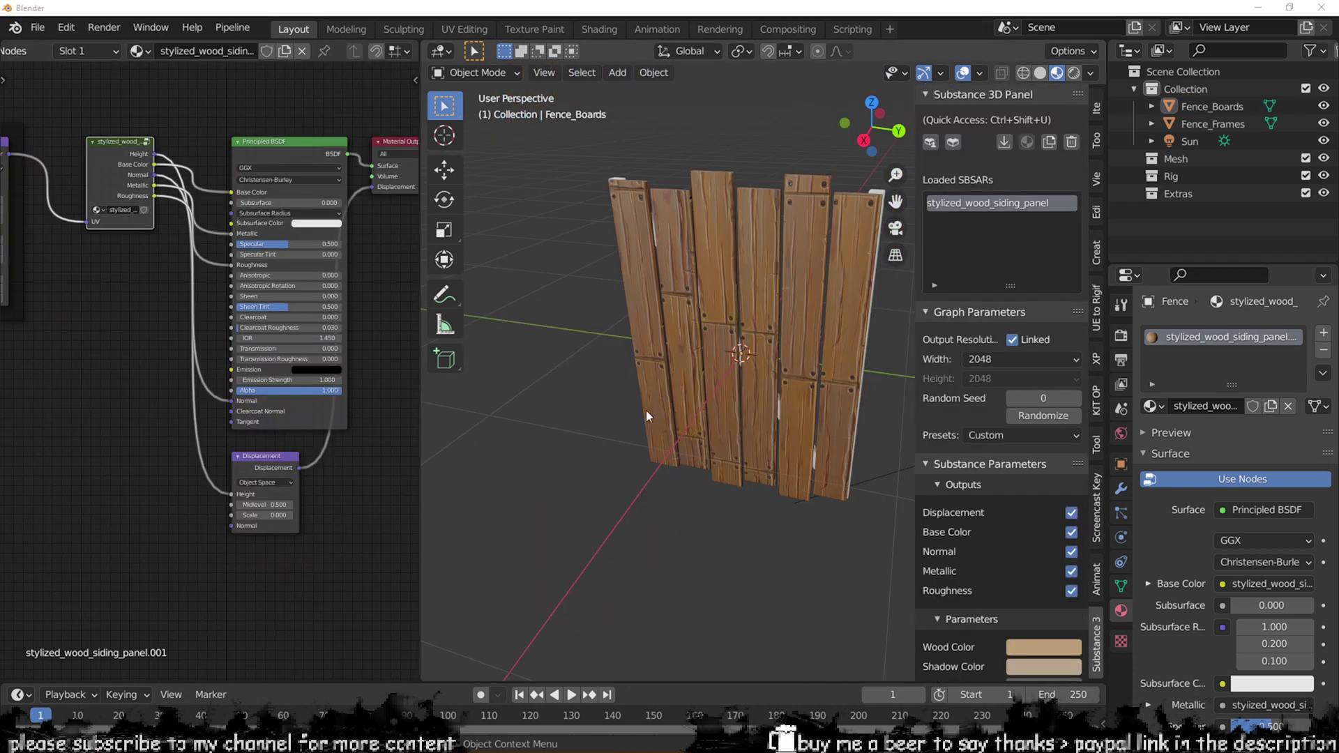
middle_click_drag(696, 408, 673, 350)
left_click(674, 349)
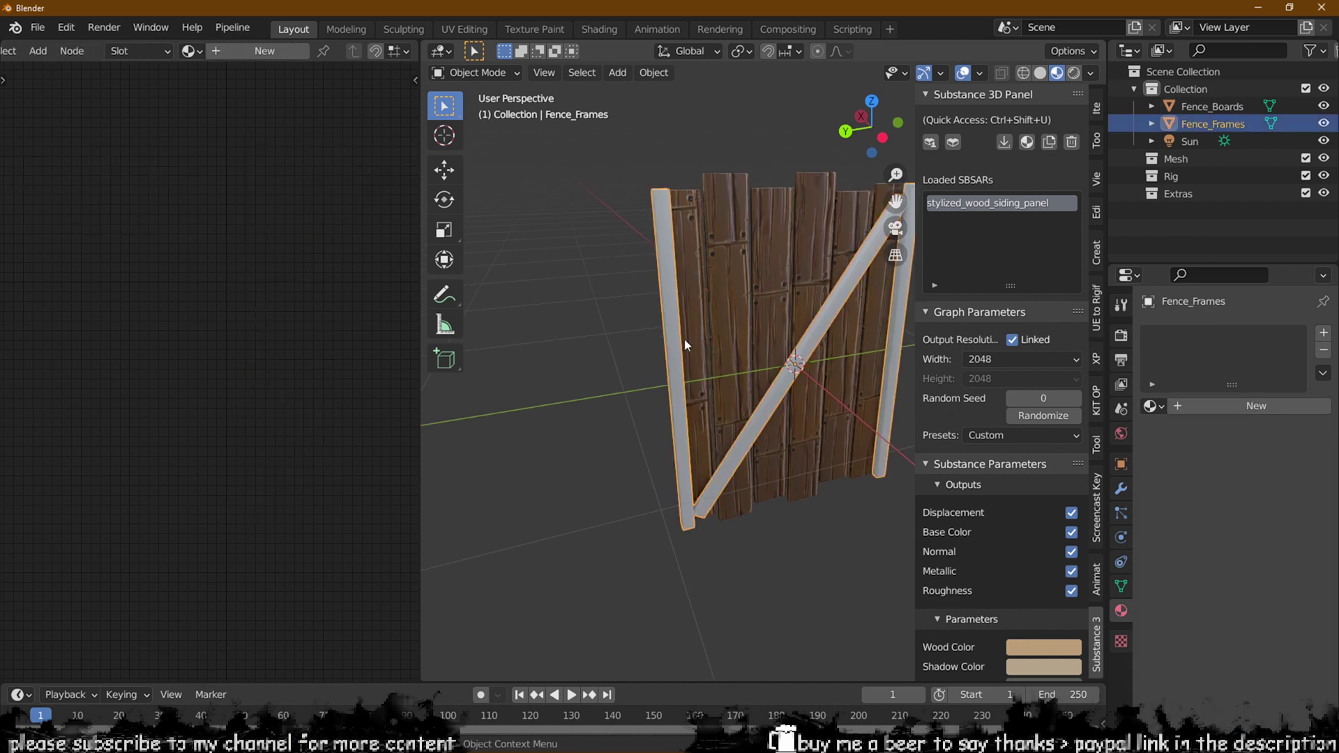
left_click(1048, 143)
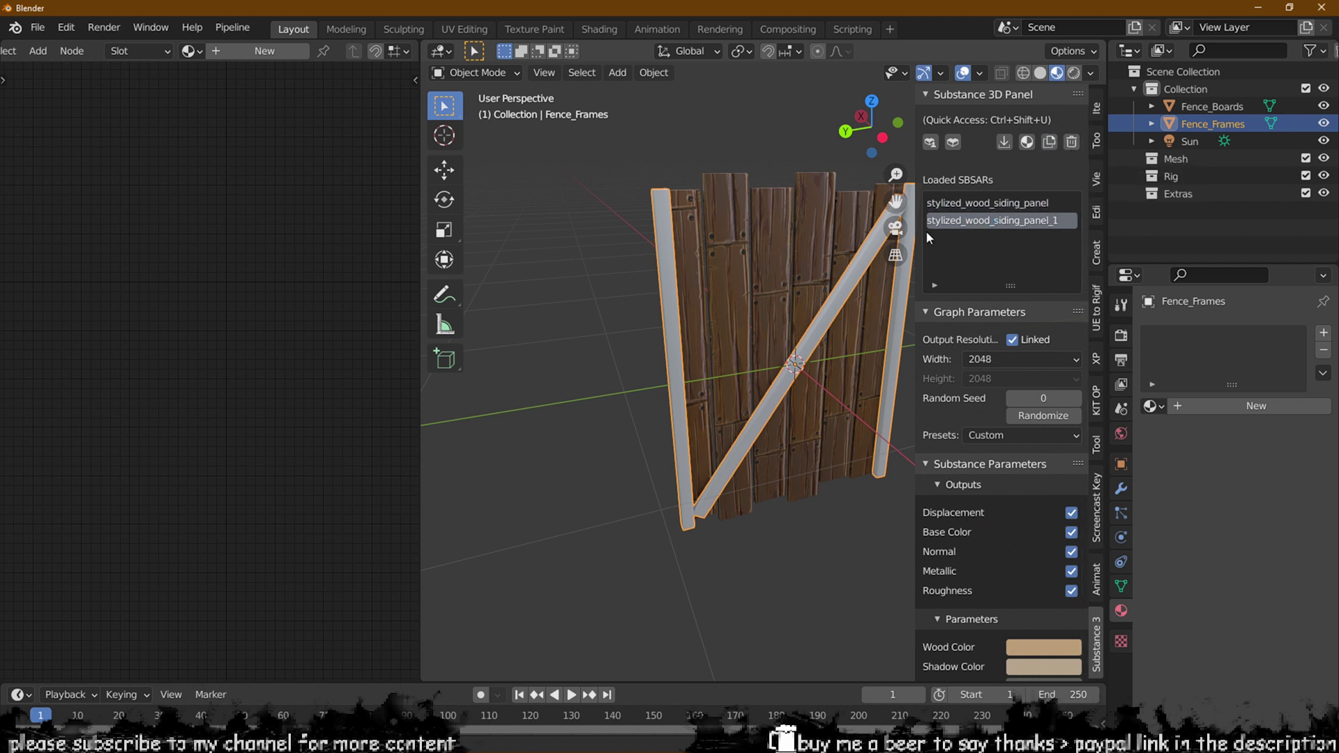
scroll(907, 218, "up", 1)
middle_click_drag(725, 299, 464, 416)
Set the Z rotation of the fence frames' Mapping node to 90° and deselect the frames.
scroll(738, 320, "up", 3)
middle_click_drag(175, 325, 262, 357)
scroll(205, 369, "up", 3)
left_click(142, 243)
type("90")
key("Return")
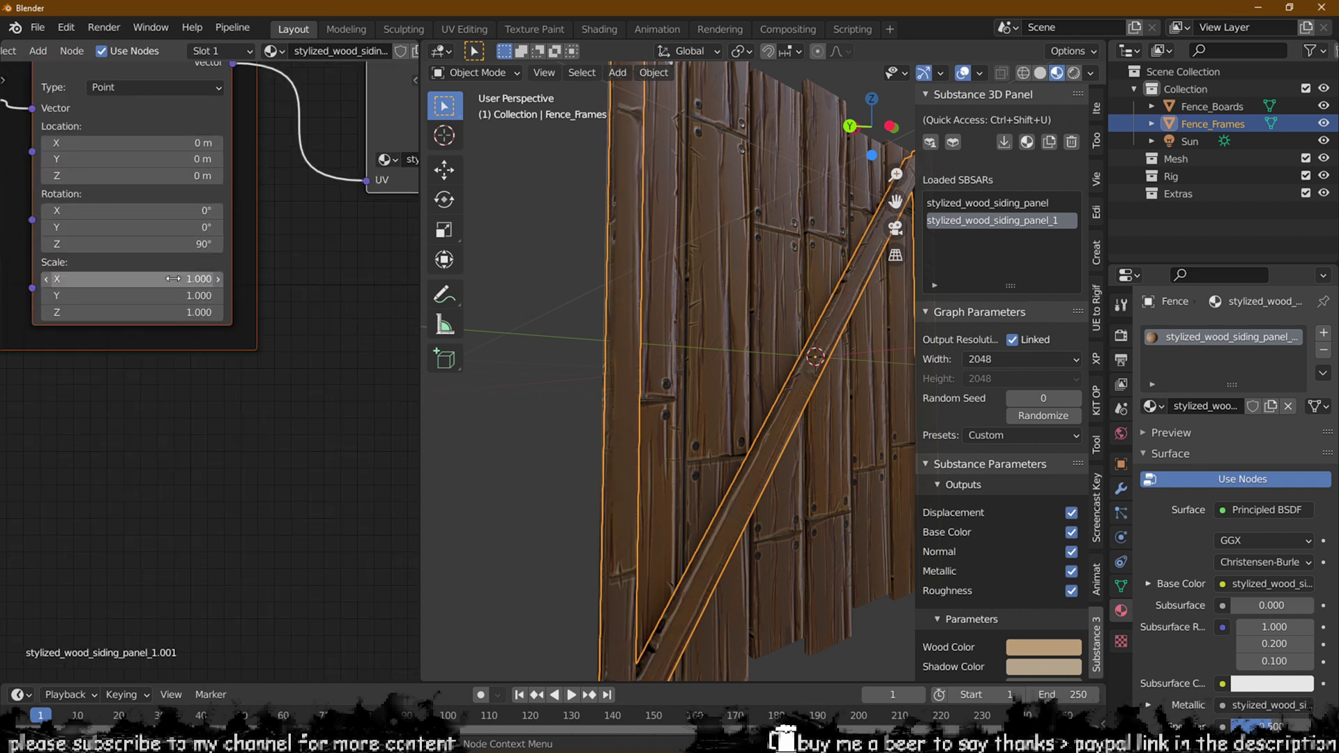
middle_click_drag(582, 368, 739, 354)
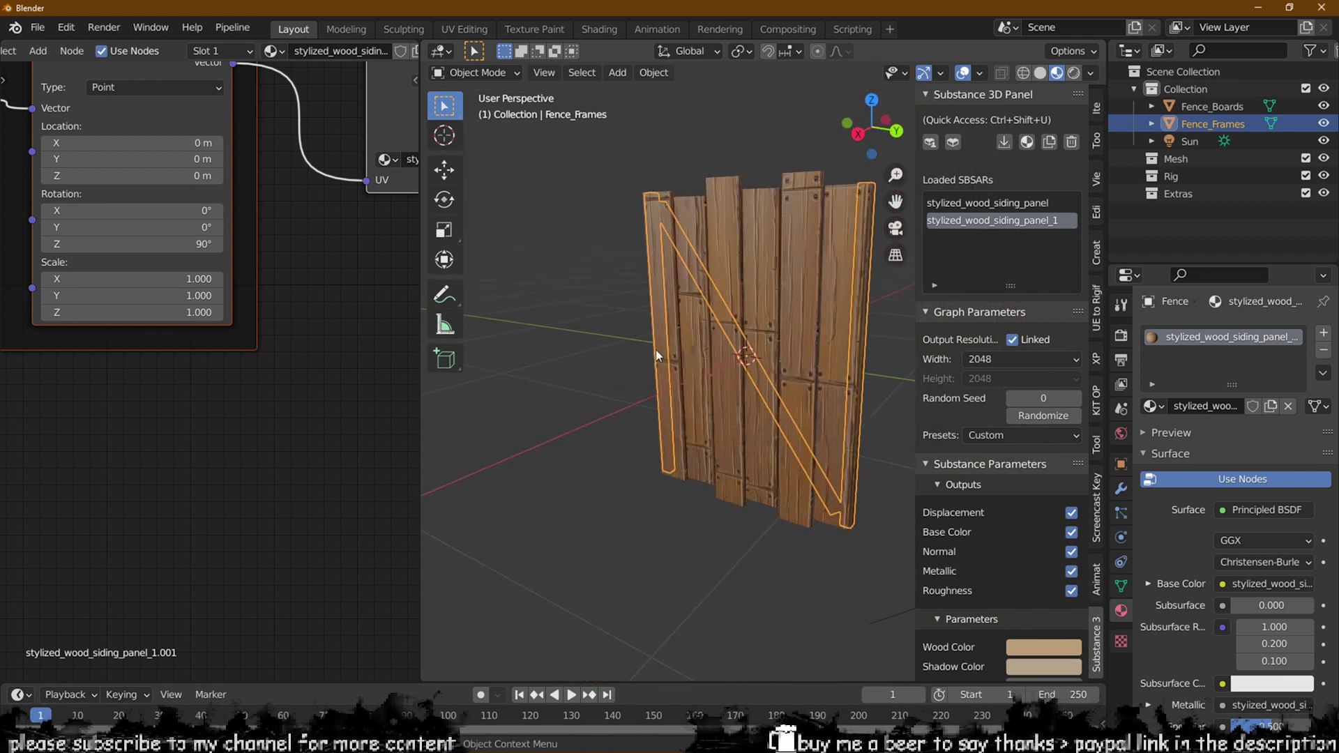
left_click(585, 346)
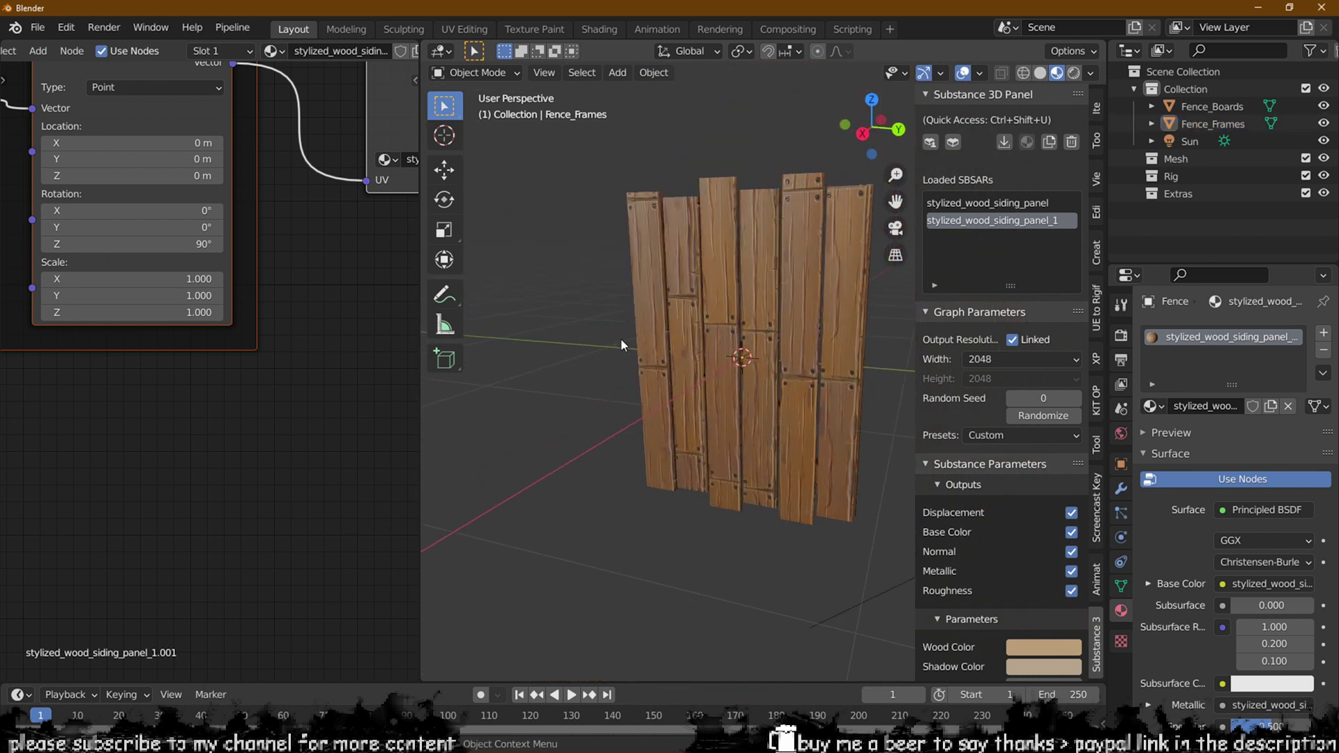
Widen the Shader Editor and examine how the substance node group connects to the Principled BSDF and Displacement nodes.
scroll(274, 350, "down", 3)
middle_click_drag(291, 370, 159, 423)
left_click_drag(419, 652, 741, 652)
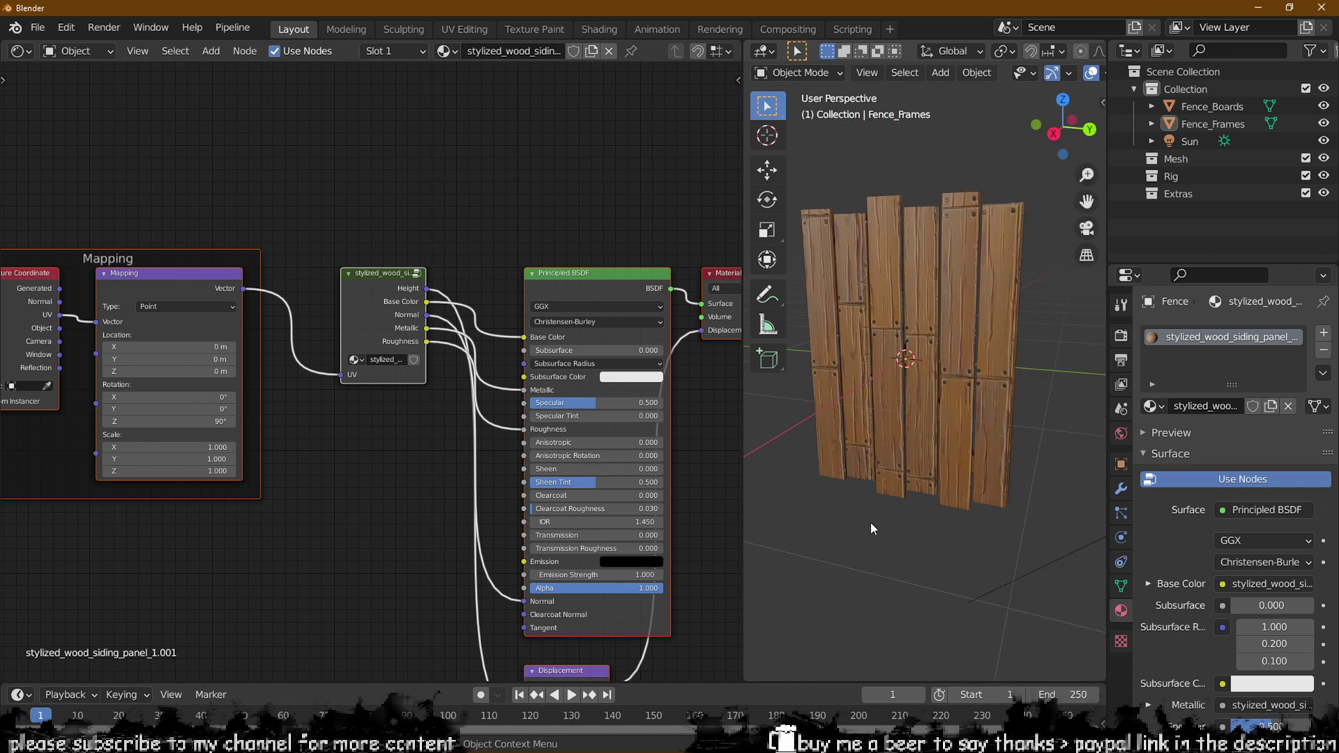
scroll(419, 418, "up", 2)
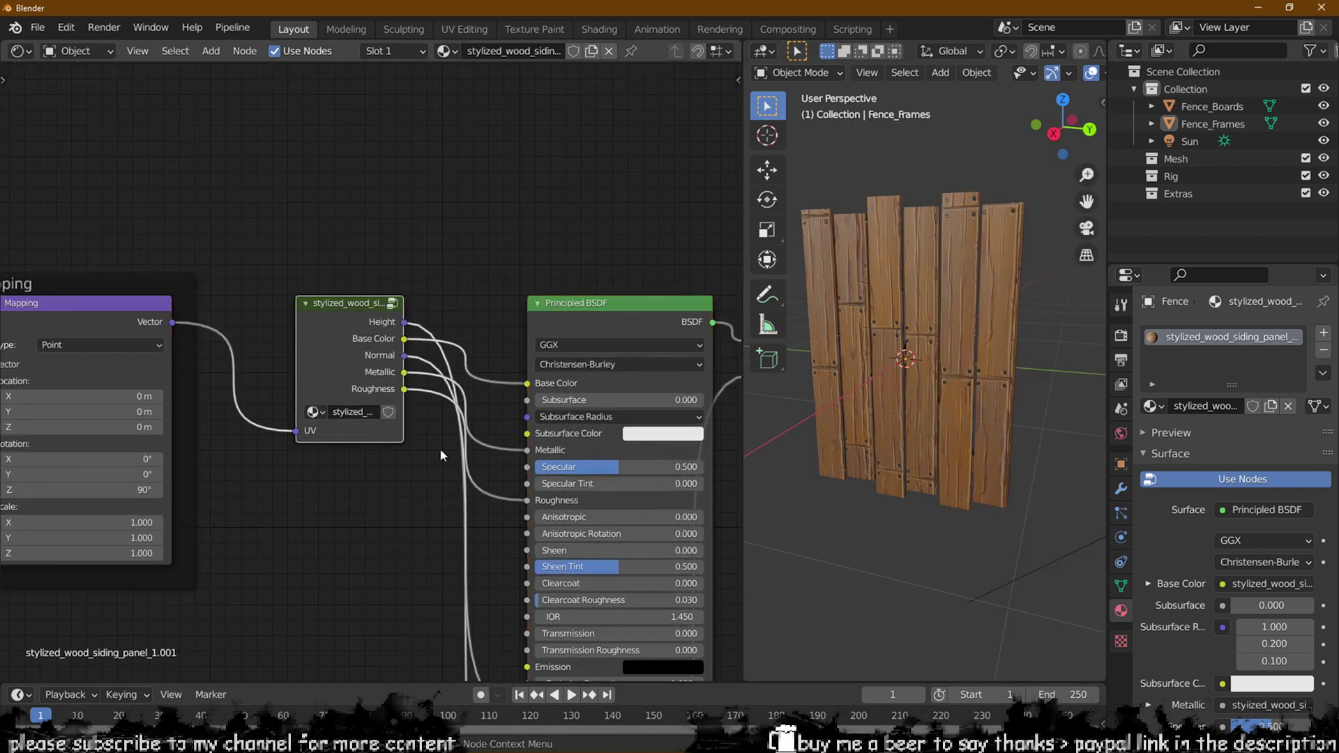
middle_click_drag(548, 416, 469, 242)
middle_click_drag(554, 342, 540, 151)
scroll(487, 345, "down", 1)
middle_click_drag(488, 345, 530, 549)
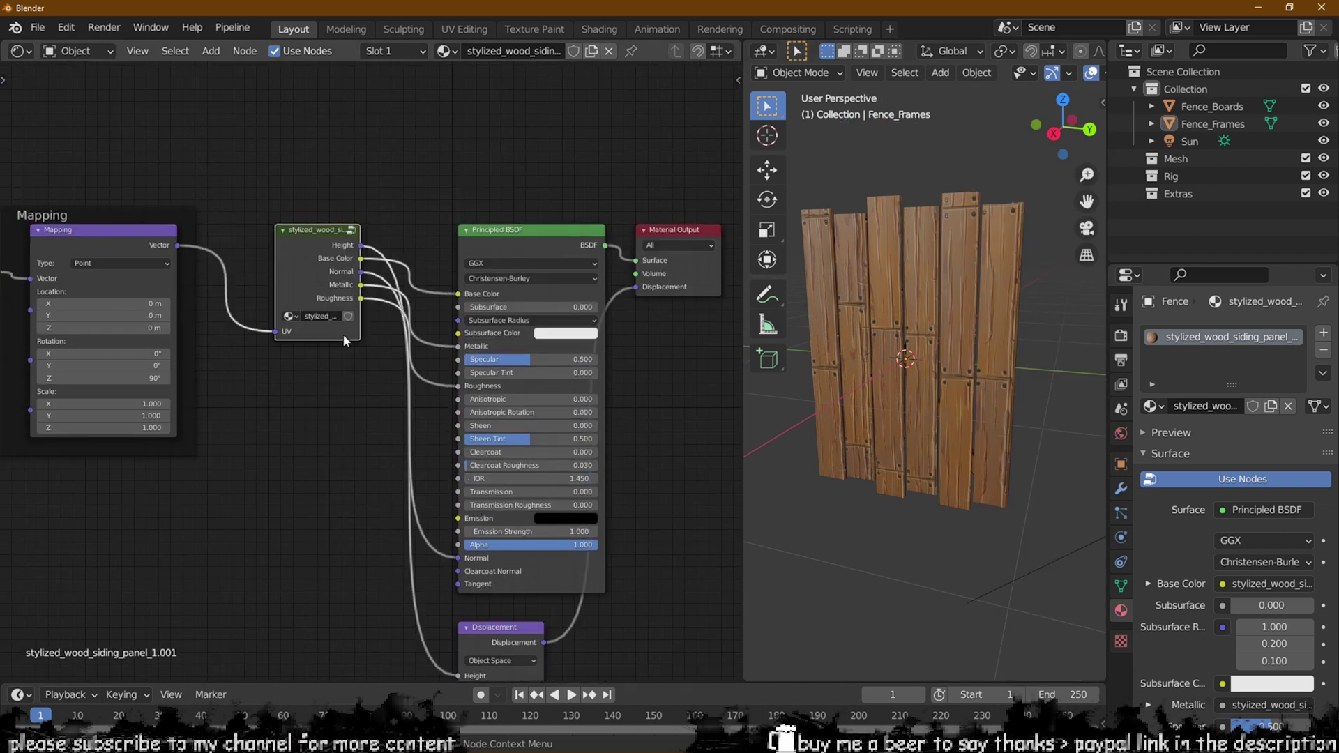
Enter the substance node group, examine its texture nodes and their links to the group output, and leave the group.
left_click(352, 230)
scroll(252, 345, "down", 3)
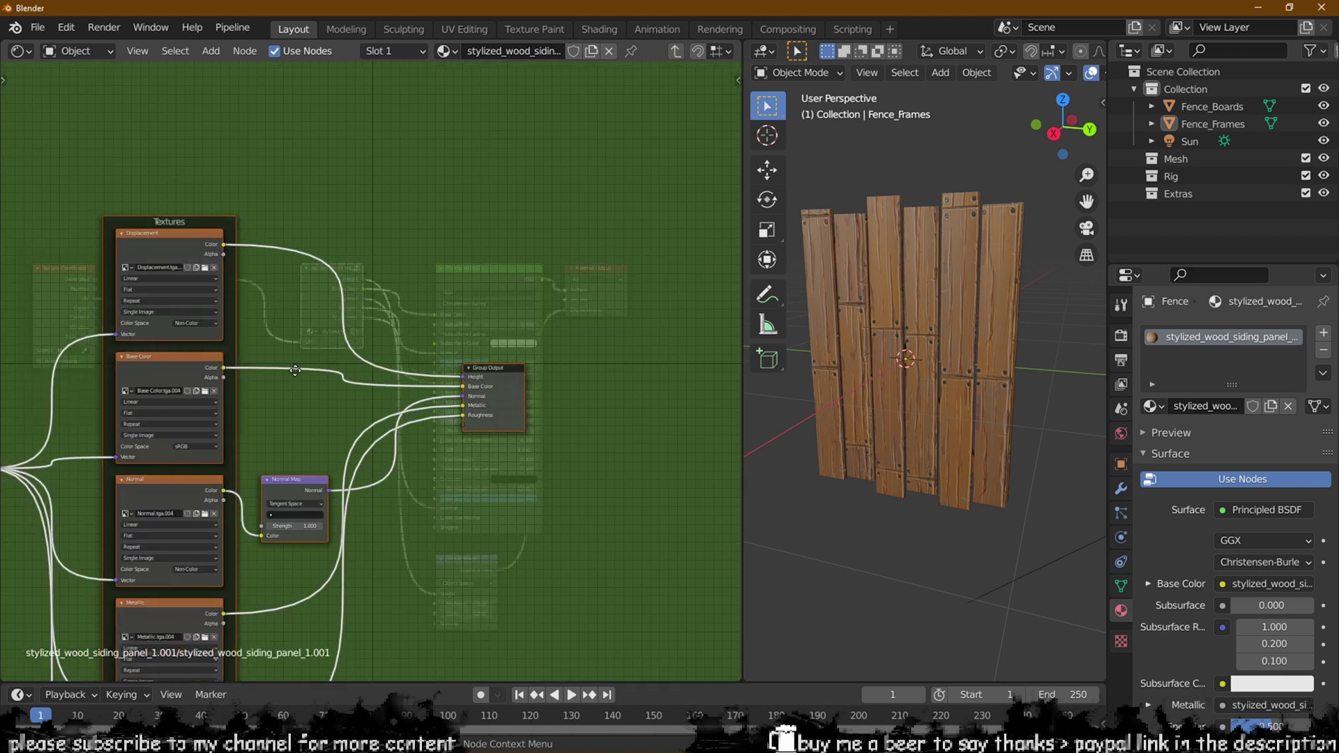
scroll(272, 340, "up", 6)
left_click(143, 260)
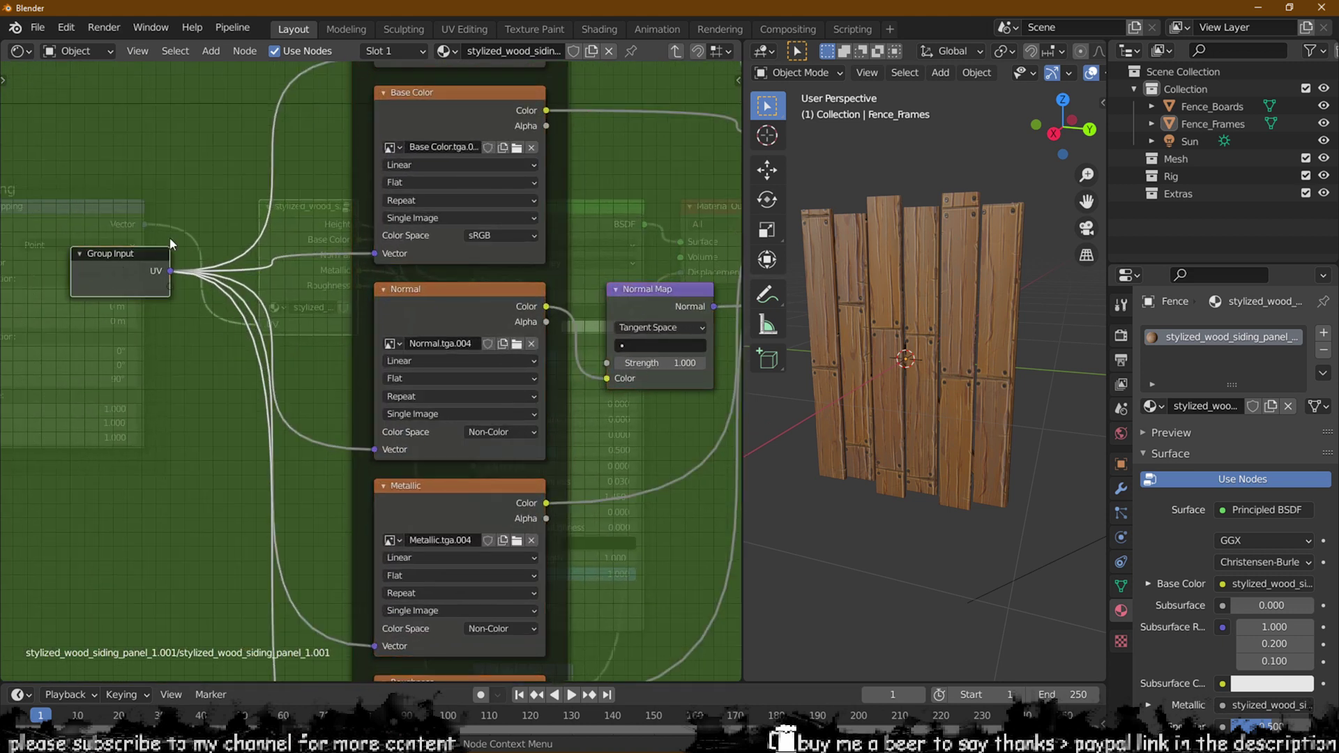
middle_click_drag(277, 125, 258, 377)
middle_click_drag(418, 380, 417, 262)
mouse_move(475, 582)
middle_mouse_down()
mouse_move(436, 204)
mouse_move(468, 500)
middle_mouse_up()
middle_click_drag(521, 230, 313, 399)
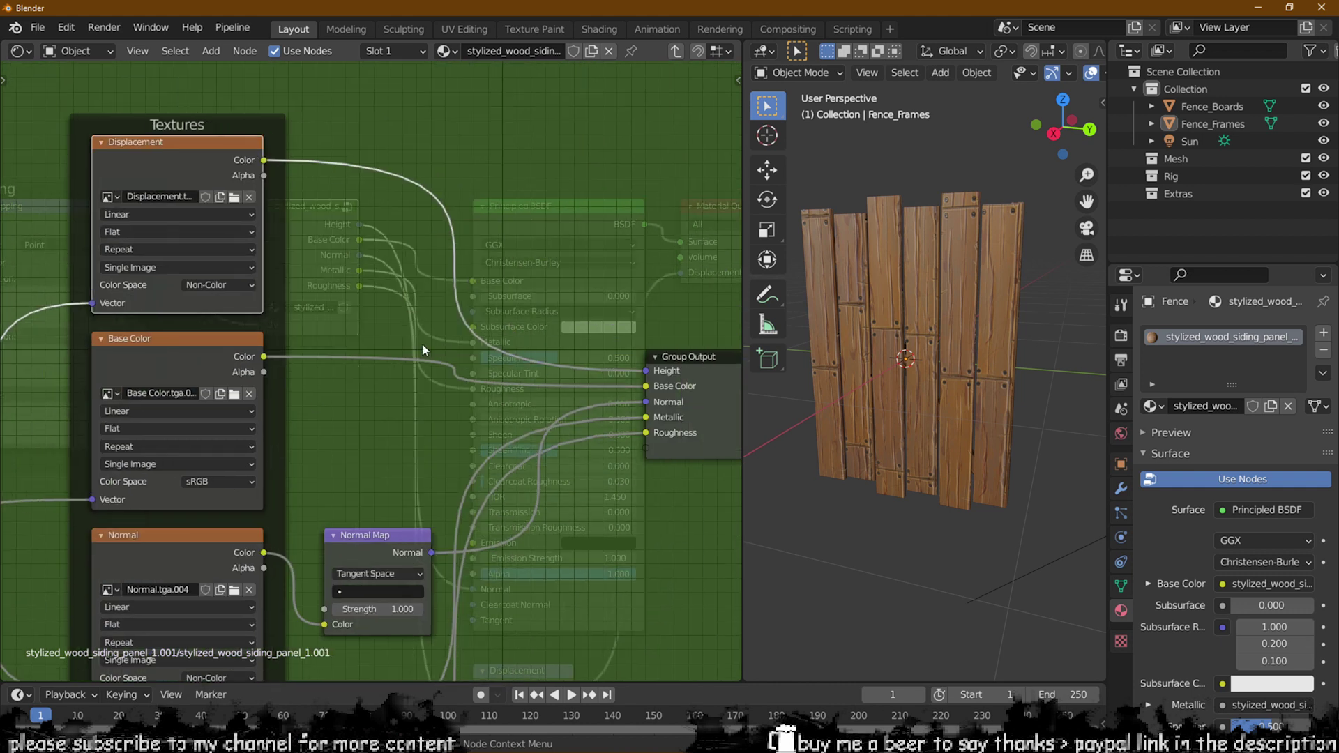
middle_click_drag(434, 361, 377, 327)
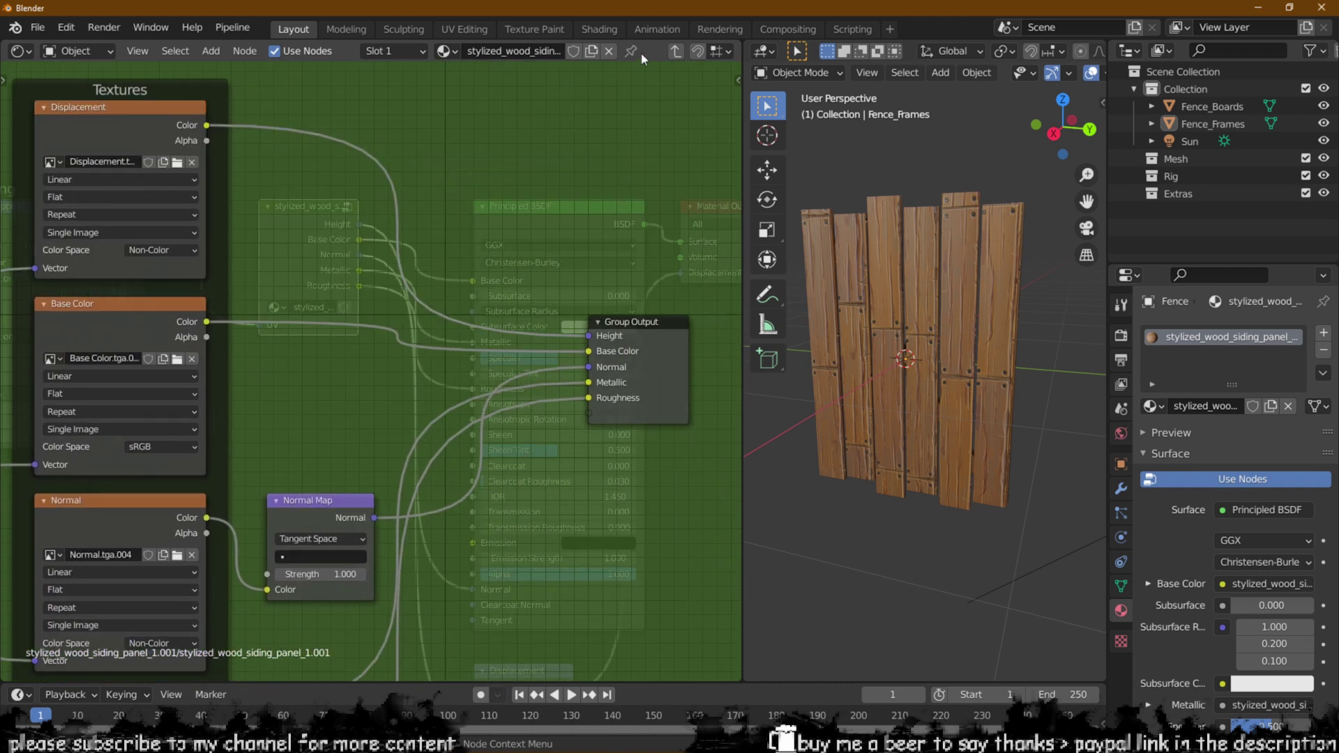
left_click(673, 55)
Bring the Mapping node into view and select the fence boards to show their material's nodes.
middle_click_drag(258, 360, 387, 328)
scroll(384, 327, "down", 4)
scroll(382, 317, "up", 4)
middle_click_drag(167, 306, 283, 337)
scroll(431, 338, "up", 2)
scroll(943, 363, "up", 1)
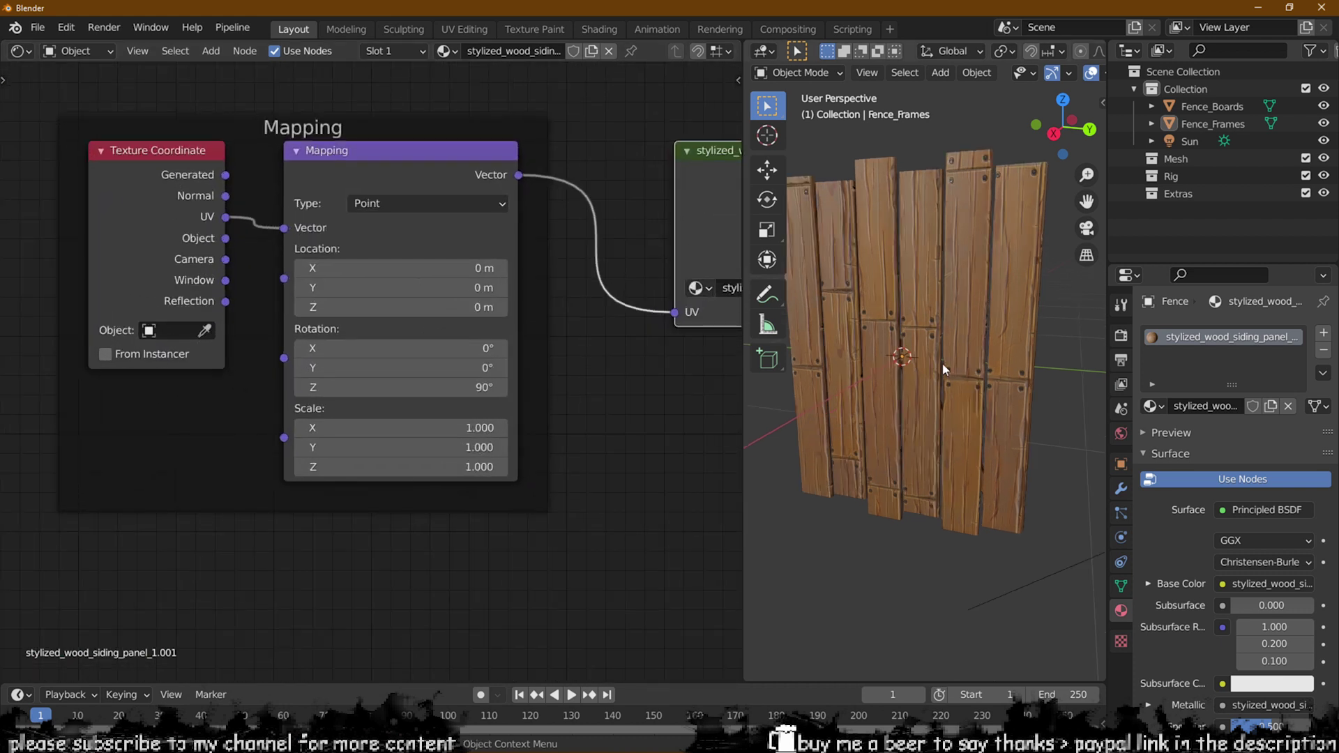
left_click(944, 305)
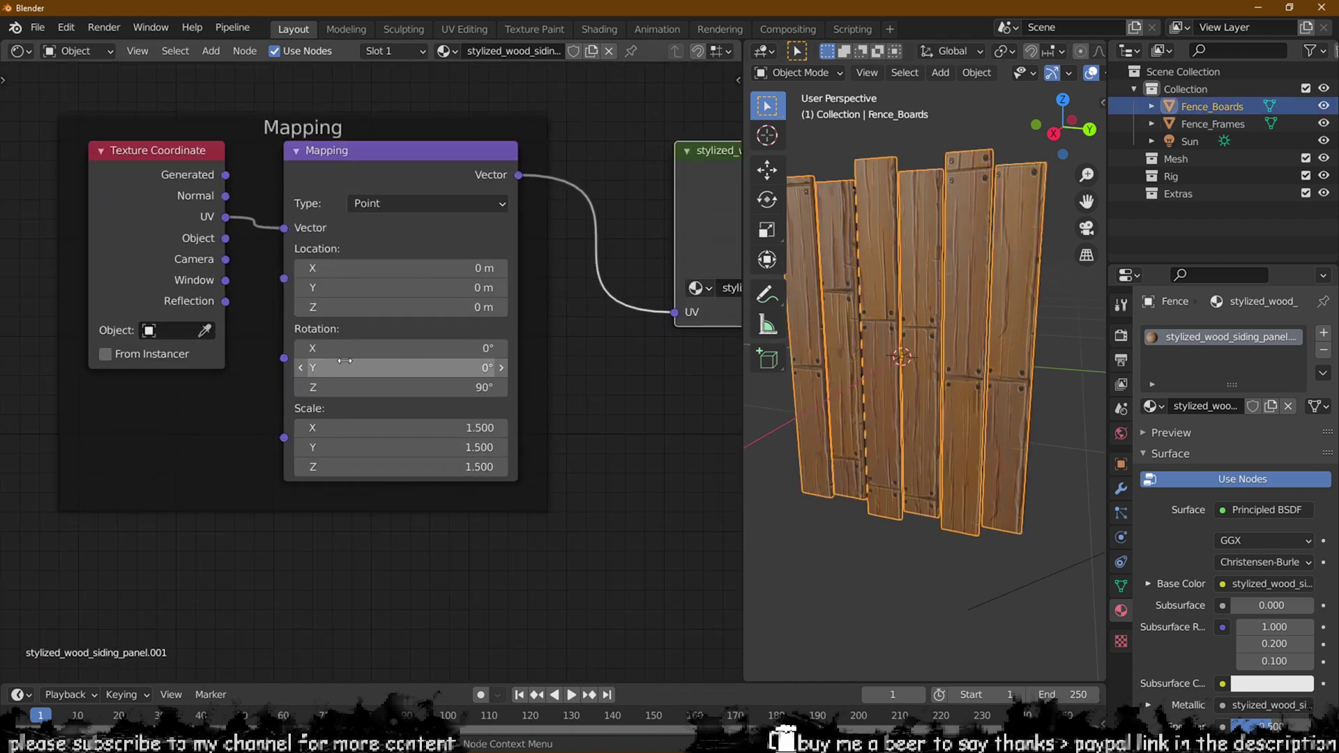
scroll(394, 368, "up", 1)
left_click_drag(396, 370, 435, 371)
right_click(395, 370)
left_click_drag(391, 461, 455, 460)
right_click(348, 460)
left_click_drag(347, 445, 446, 445)
right_click(347, 445)
Show the Substance 3D settings in the Shader Editor and bring up the output options of the boards' stylized_wood_siding_panel substance.
middle_click_drag(653, 347, 435, 391)
scroll(483, 380, "down", 4)
key("n")
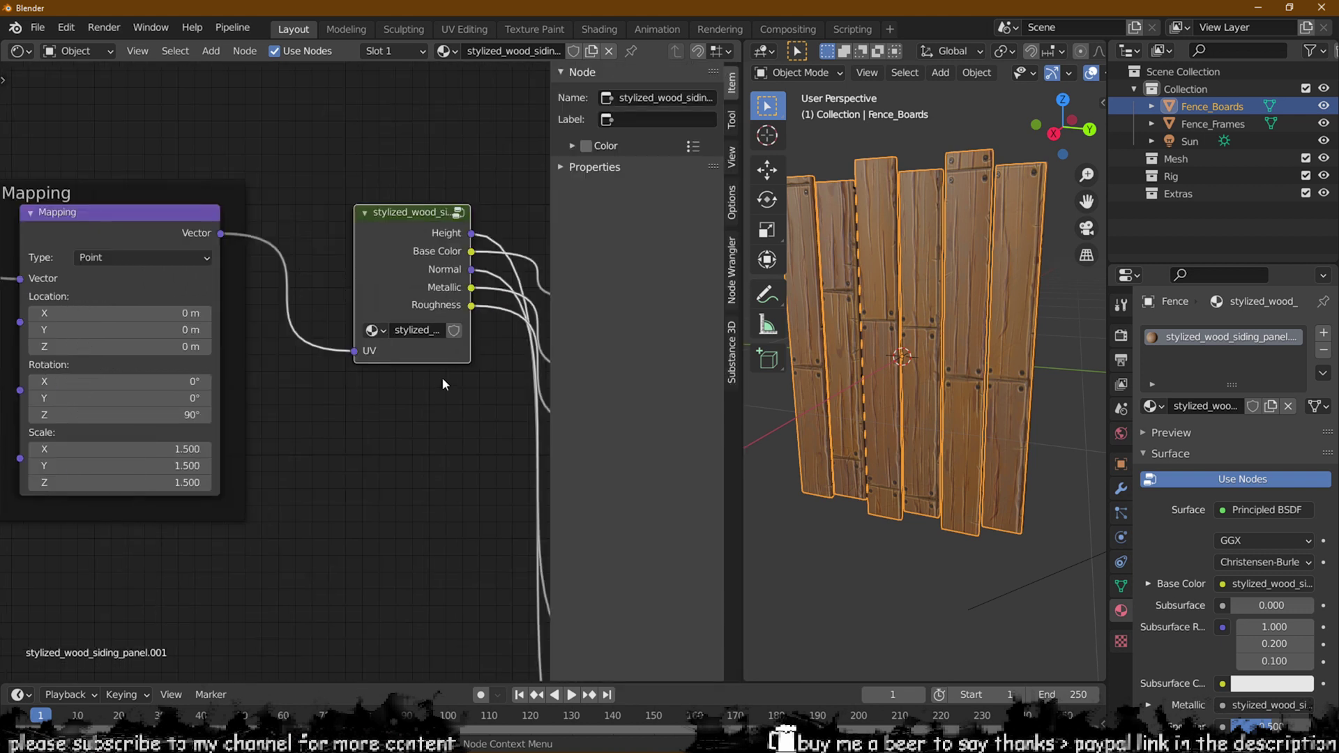
left_click(734, 354)
scroll(617, 457, "down", 5)
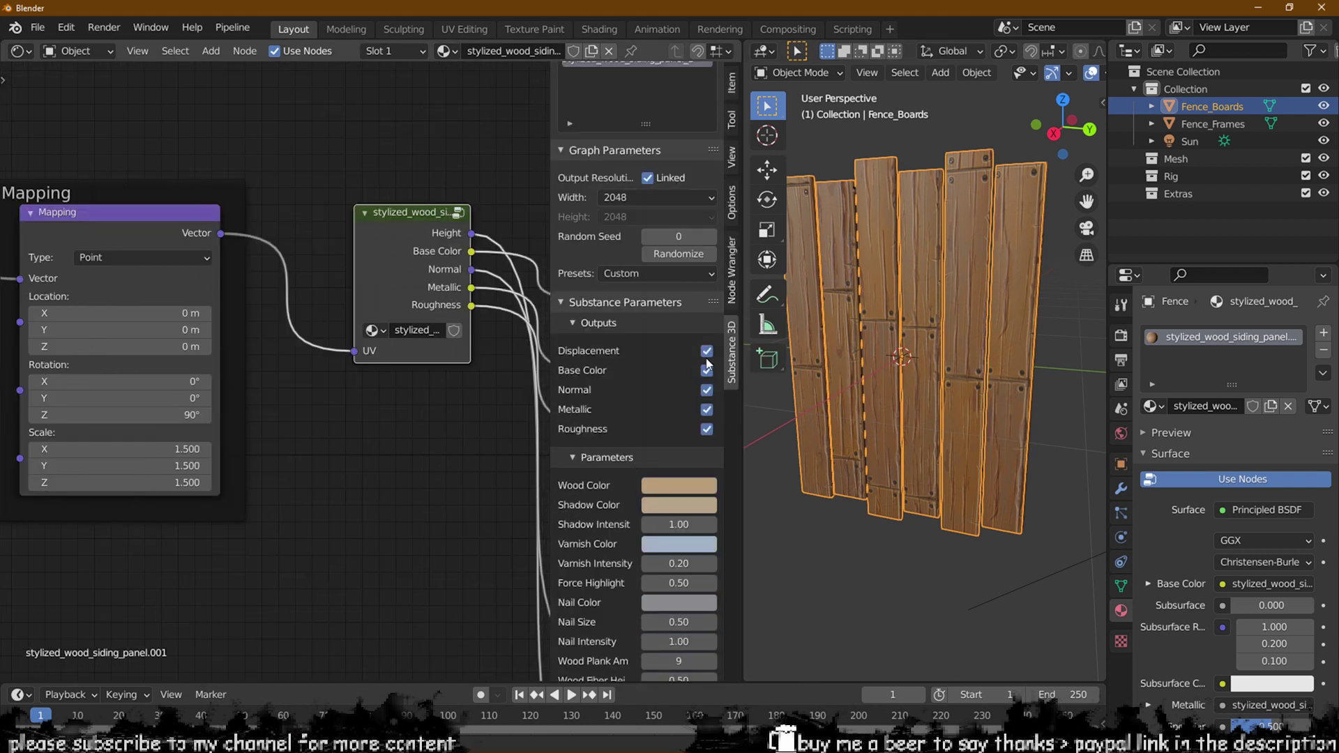
scroll(278, 381, "down", 3)
middle_click_drag(254, 366, 182, 360)
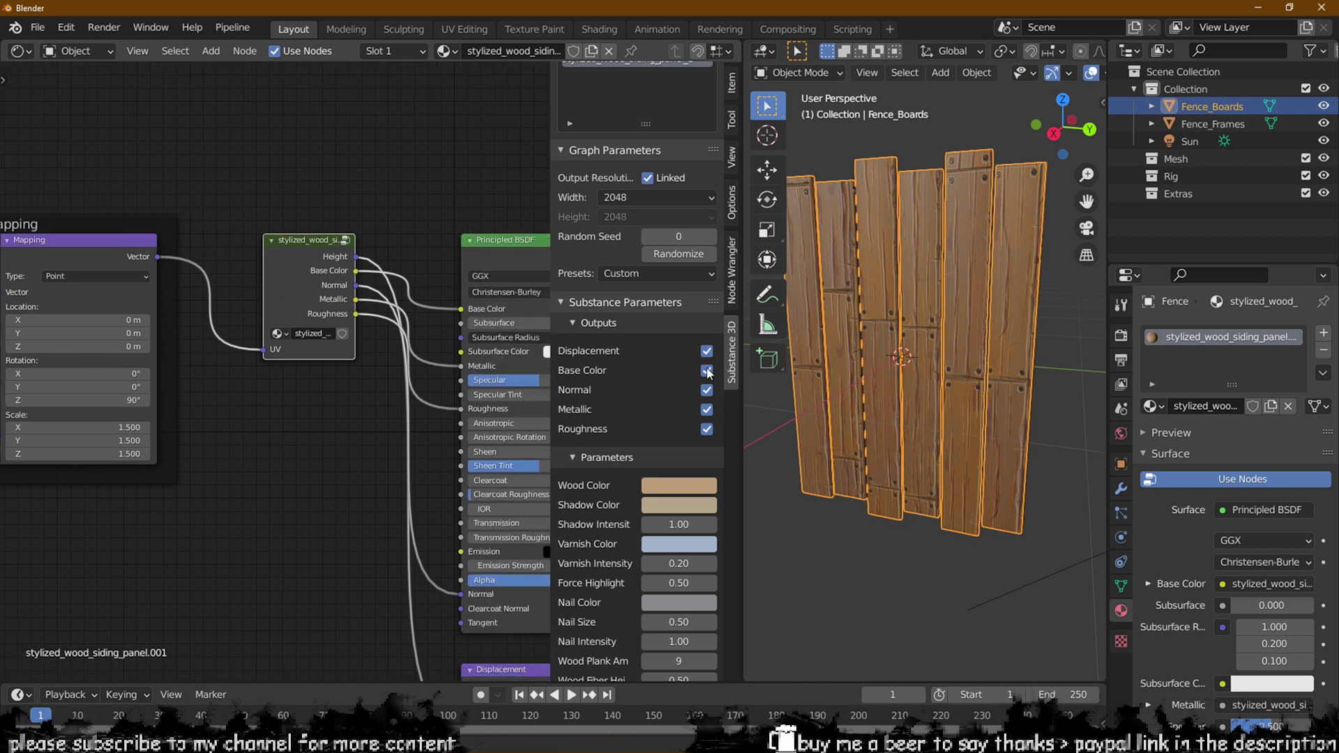
scroll(656, 279, "up", 2)
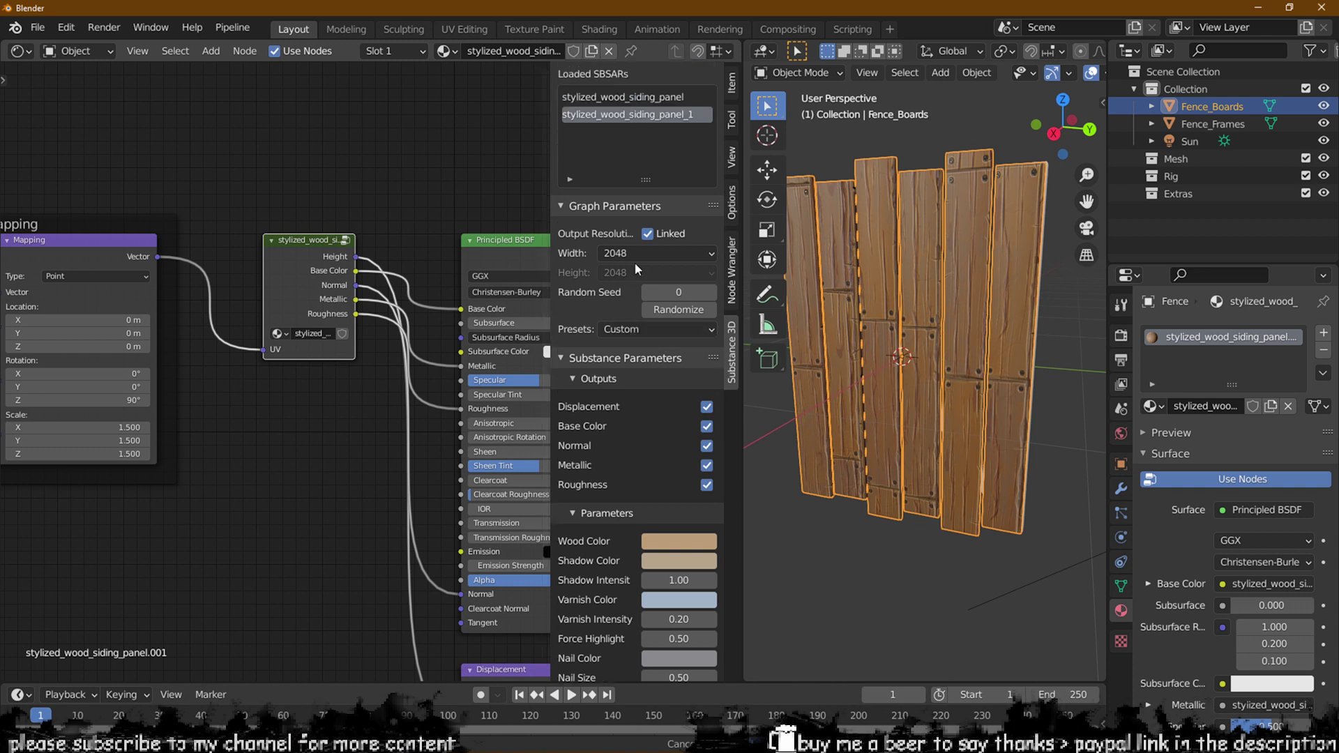
scroll(663, 314, "down", 3)
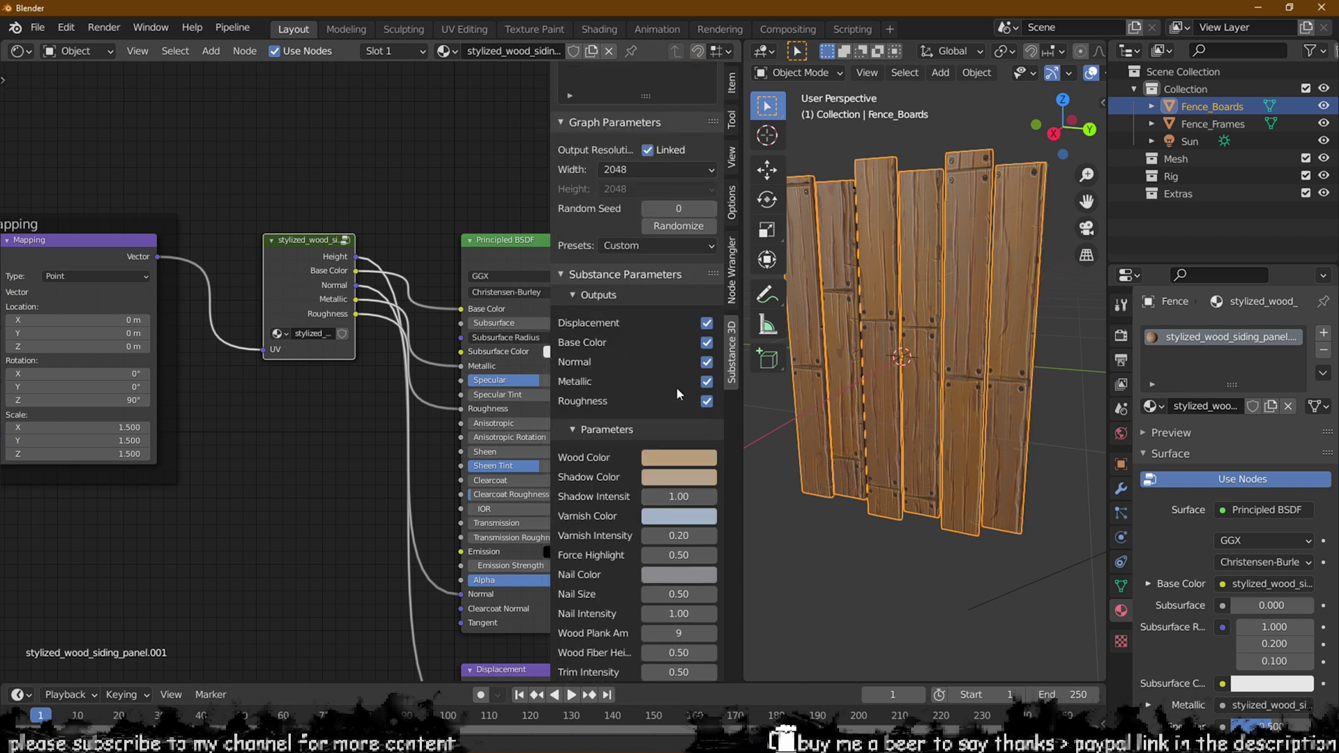
Turn off the Base Color output of the fence boards' substance.
left_click(706, 343)
left_click(706, 342)
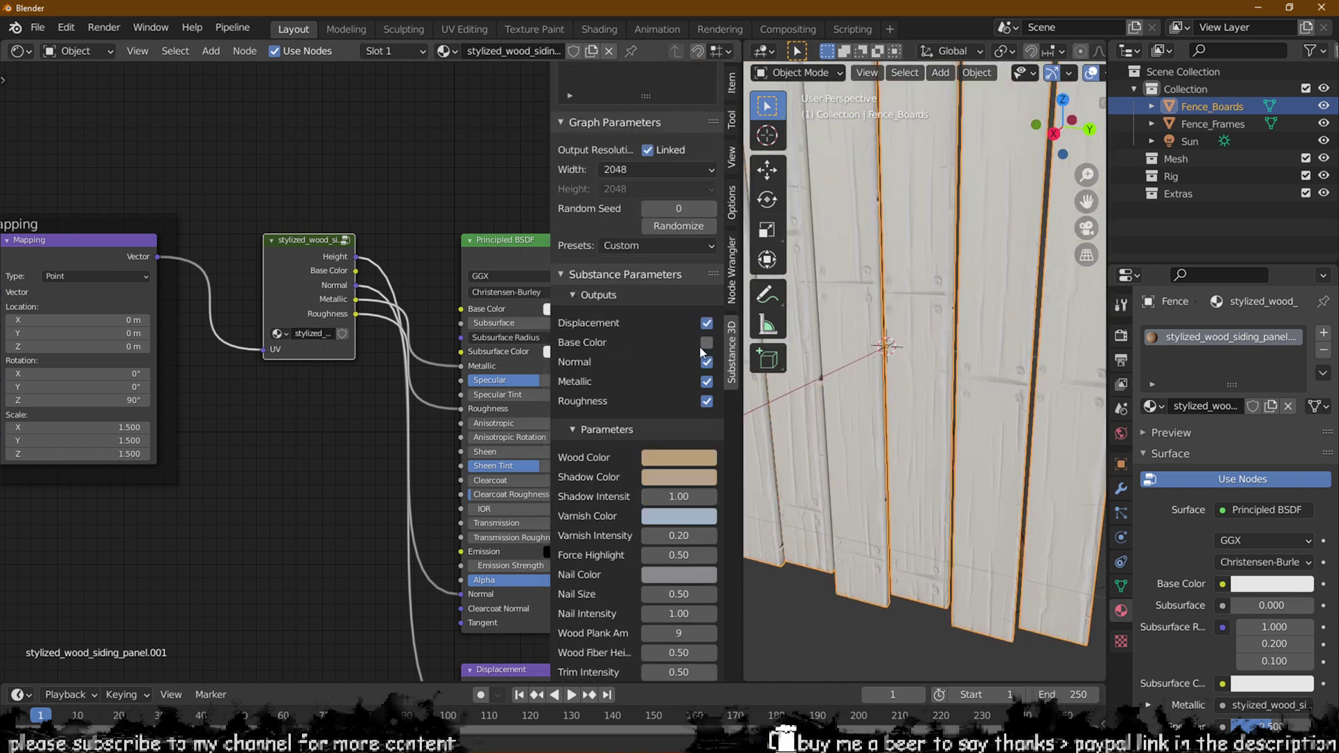
Restore the Base Color output of the boards' substance, and turn the Normal and Metallic outputs off and back on.
left_click(706, 362)
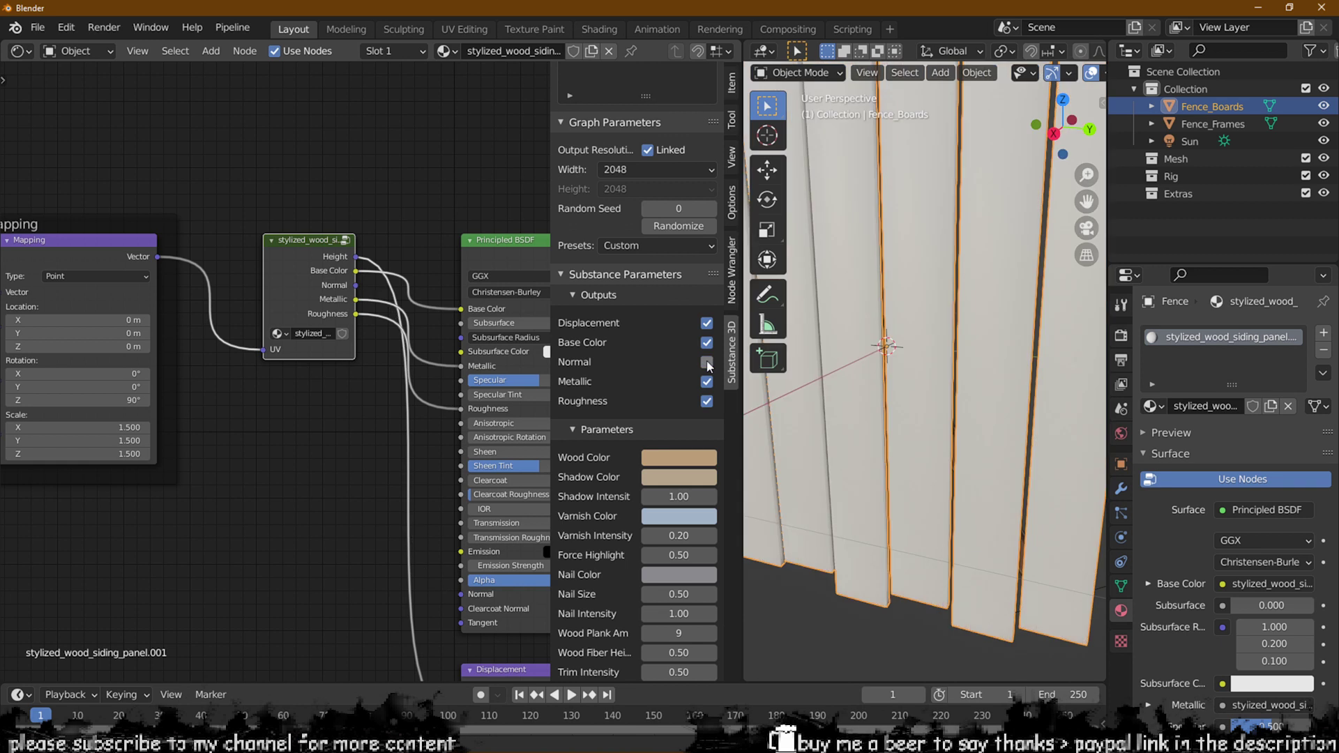
left_click(706, 362)
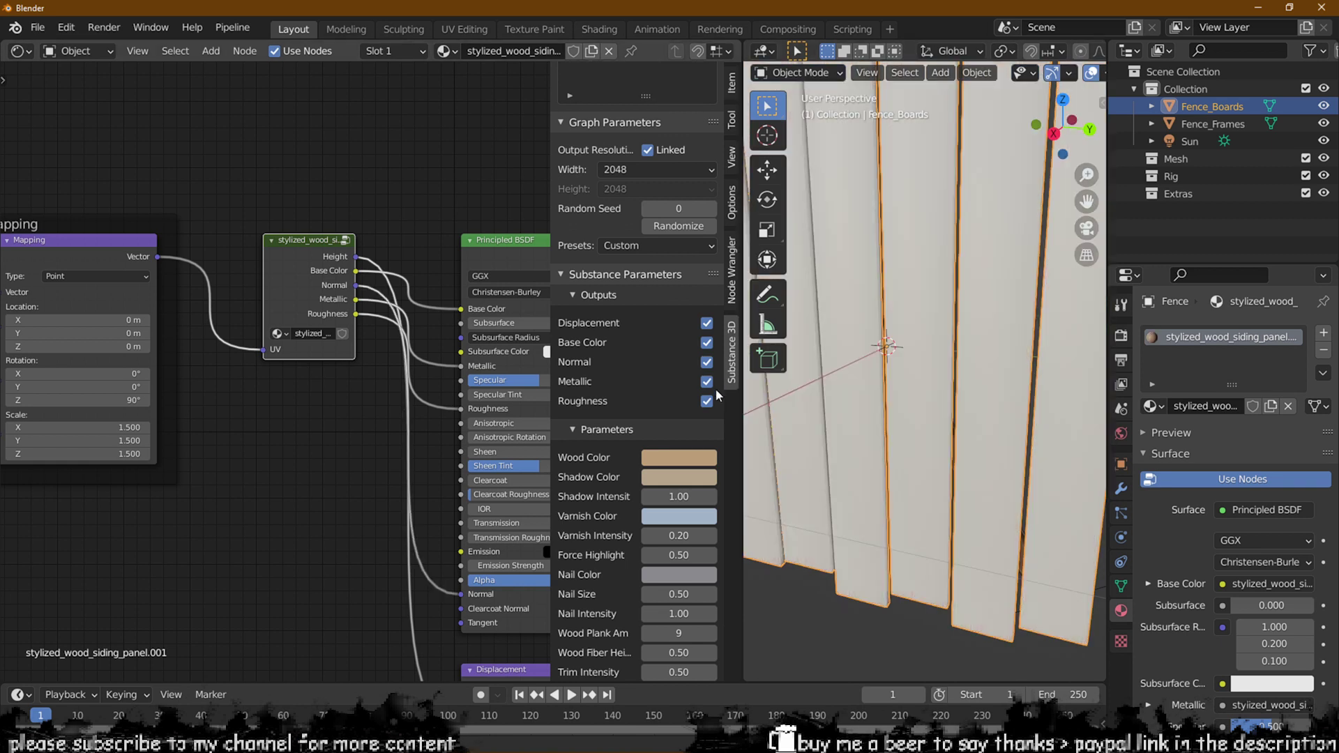
left_click(706, 382)
left_click(706, 384)
Set the Wood Color of the fence boards' substance to red with hue 0.009, saturation 0.929 and value 0.500.
scroll(682, 432, "down", 5)
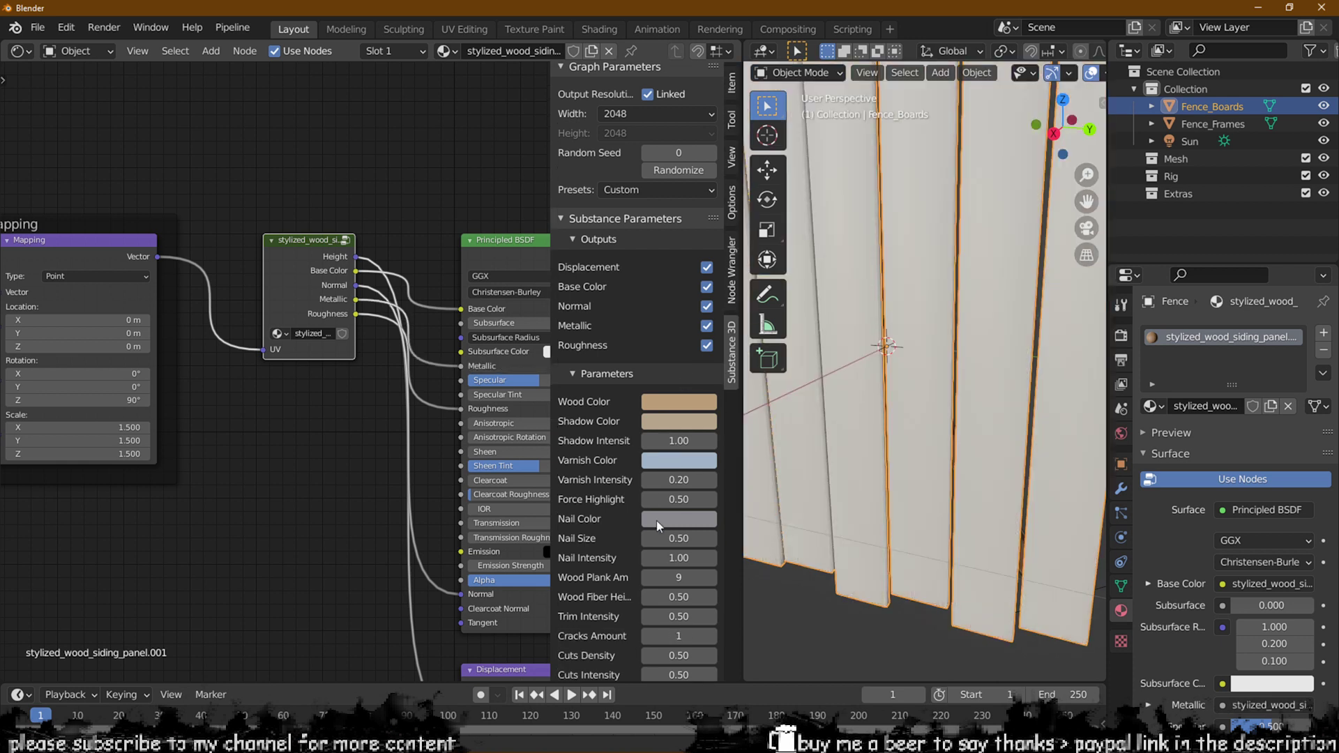
left_click(668, 318)
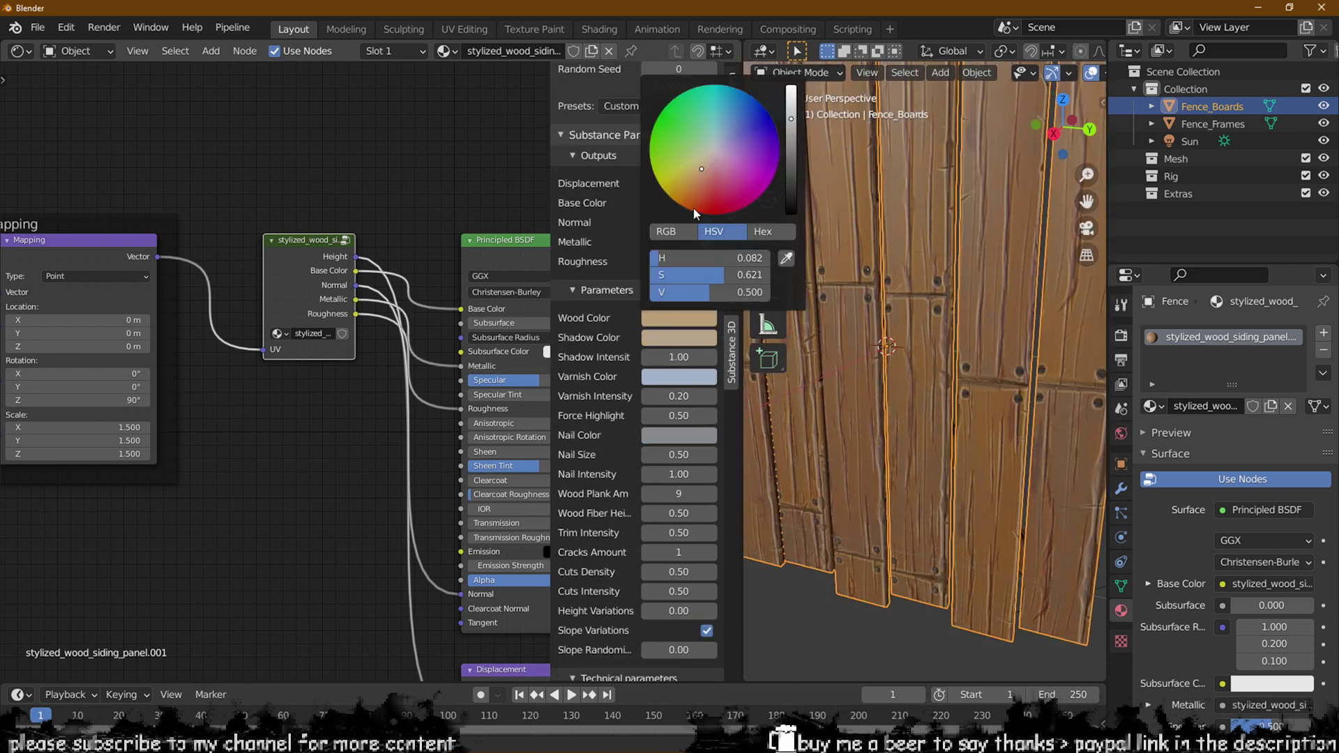
left_click(708, 195)
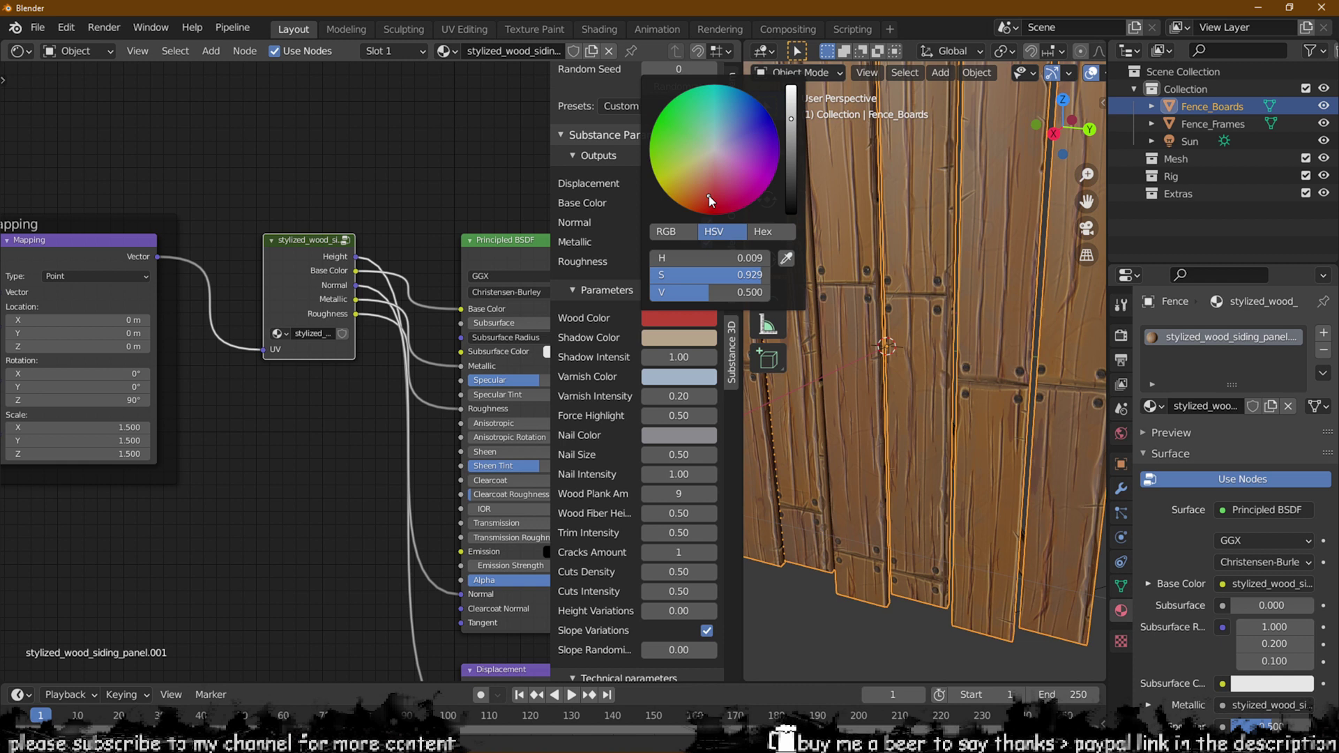
Change the Shadow Color of the fence boards' substance to deep blue and inspect the boards up close.
left_click(675, 337)
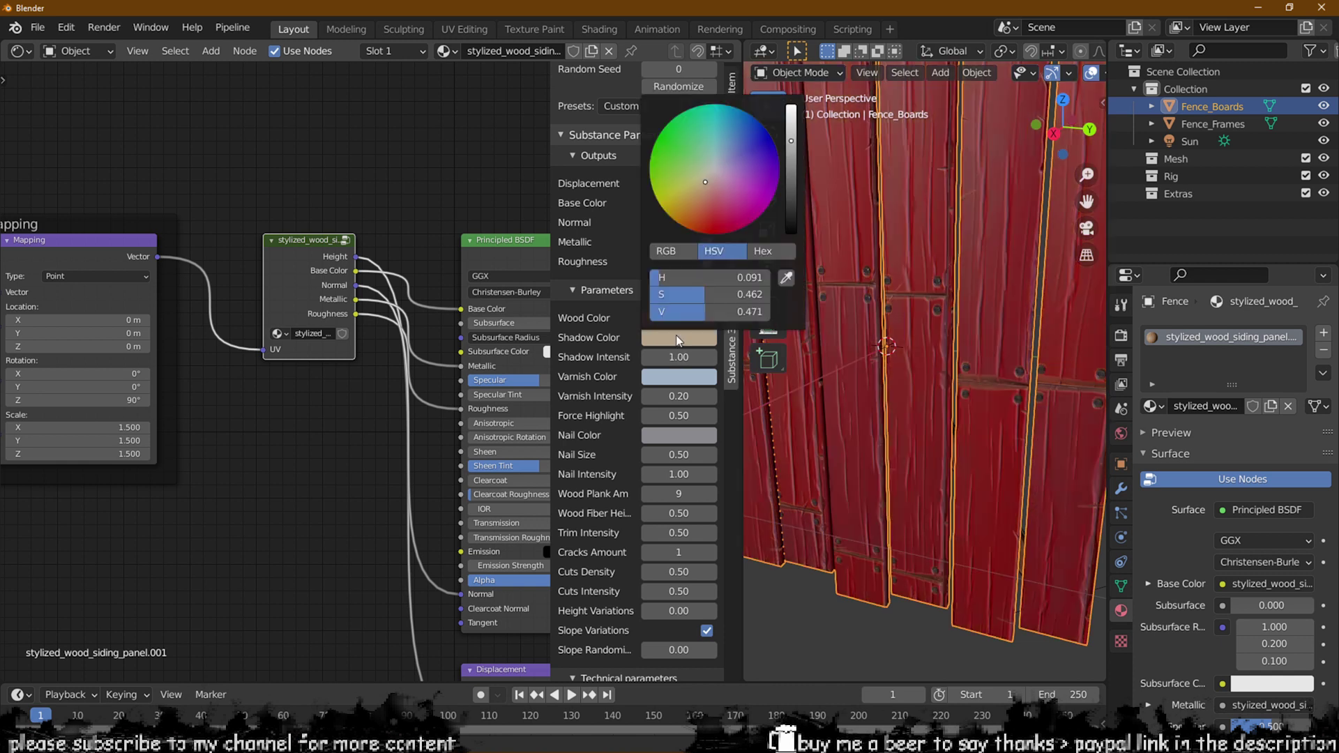
left_click(757, 135)
middle_click_drag(836, 265, 935, 319)
scroll(634, 366, "down", 2)
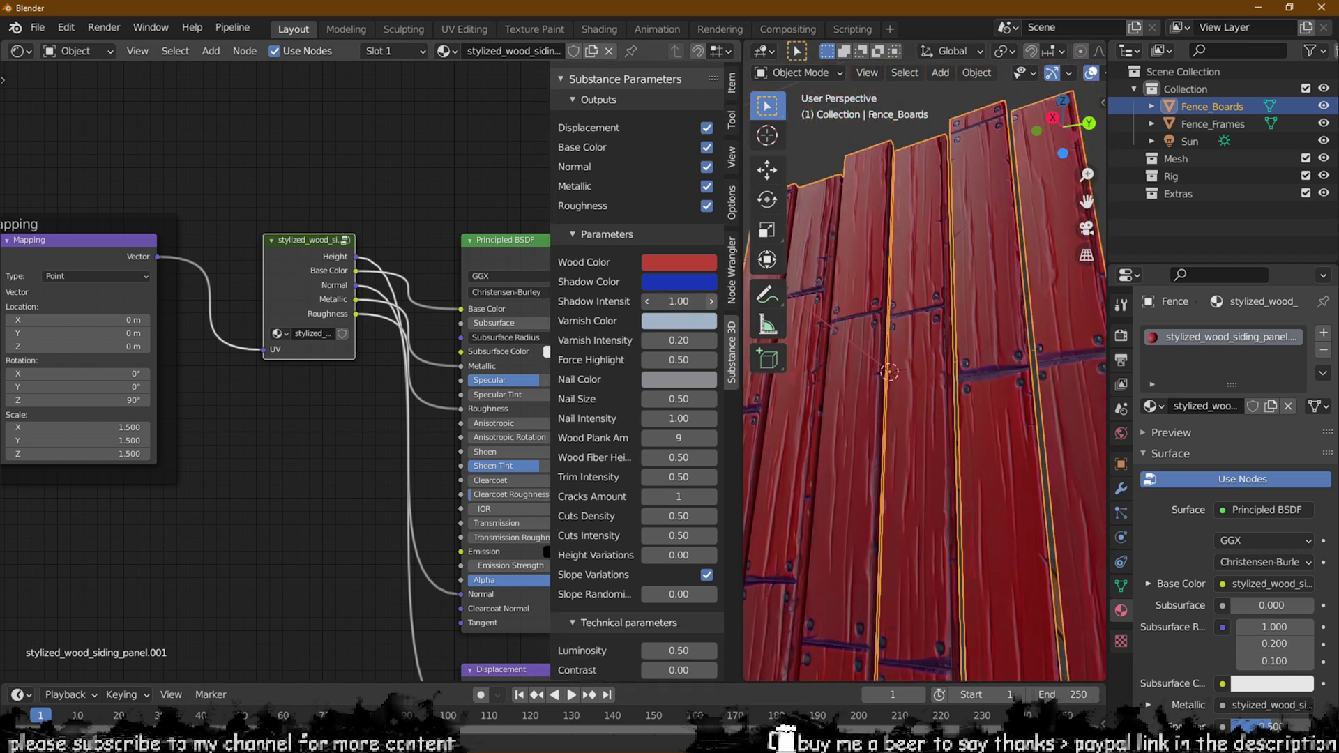
middle_click_drag(928, 400, 952, 362)
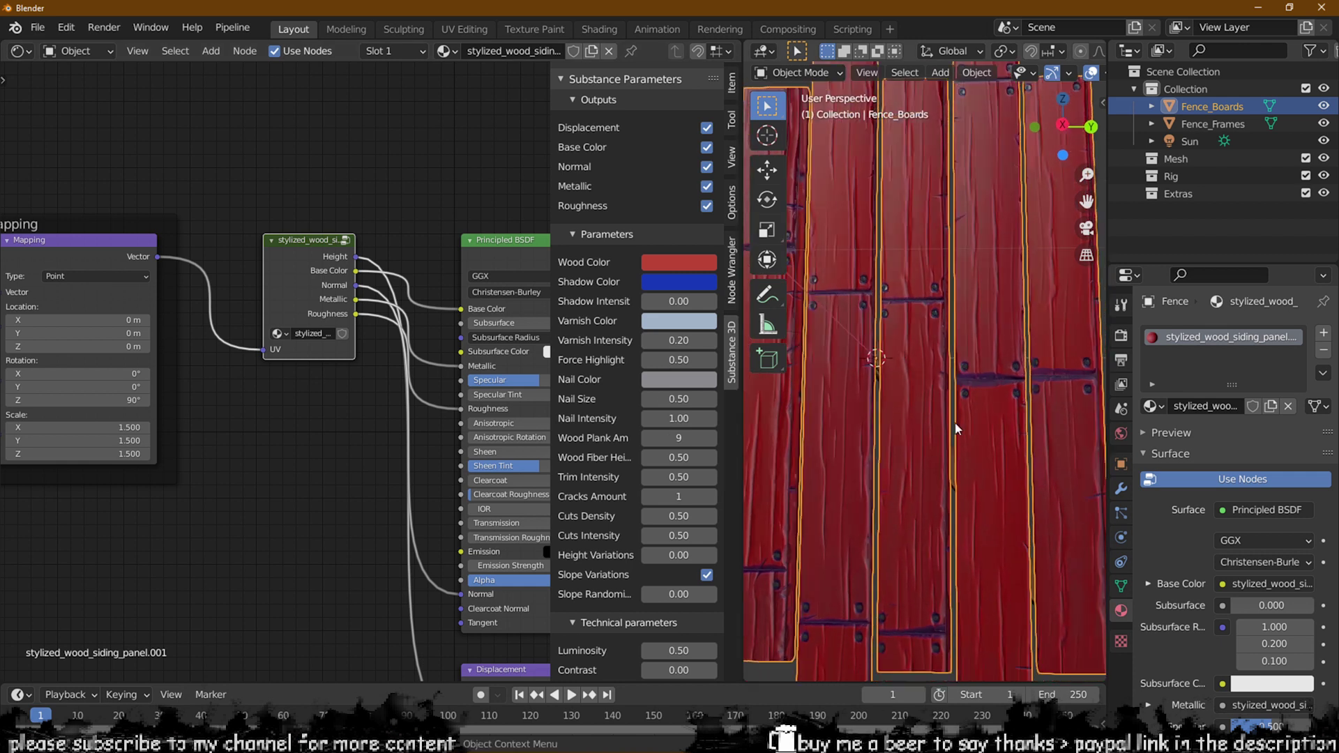
Set the Shadow Intensity, Nail Size and Trim Intensity of the boards' substance to 1.00.
left_click(671, 301)
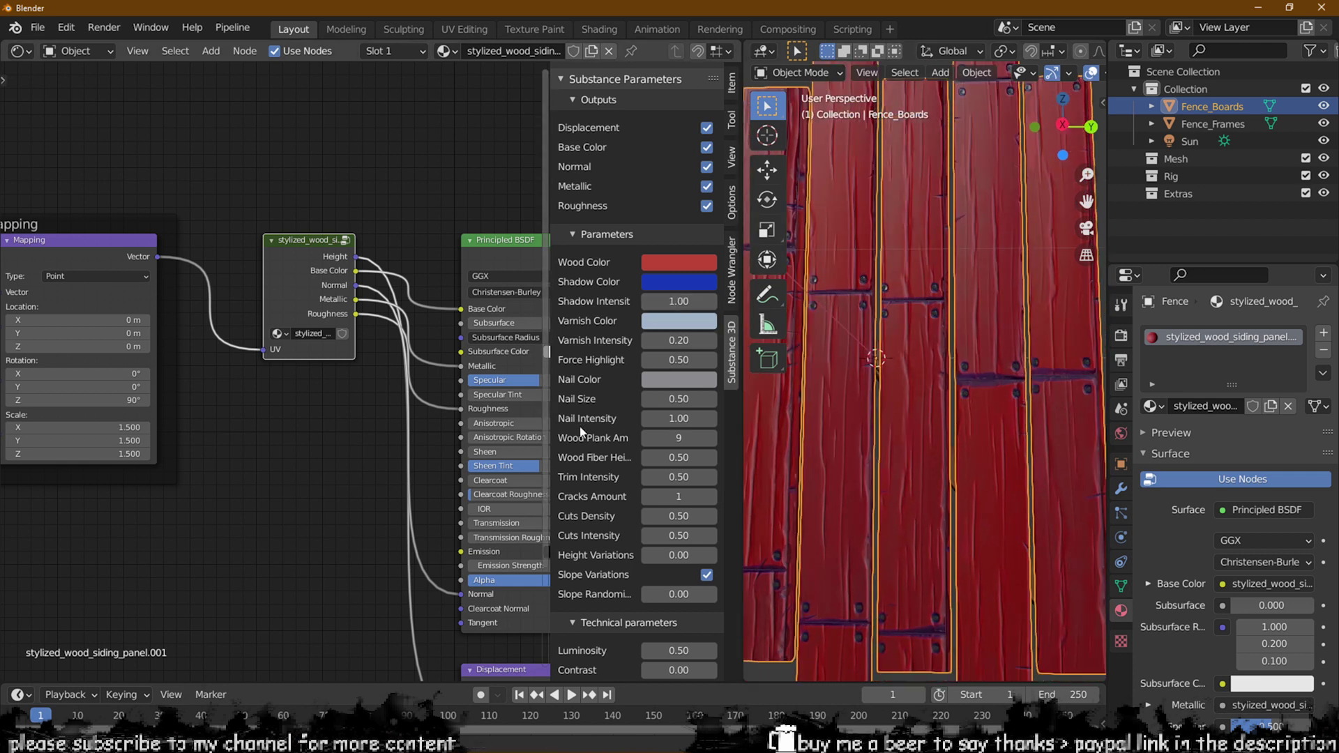
scroll(658, 428, "down", 2)
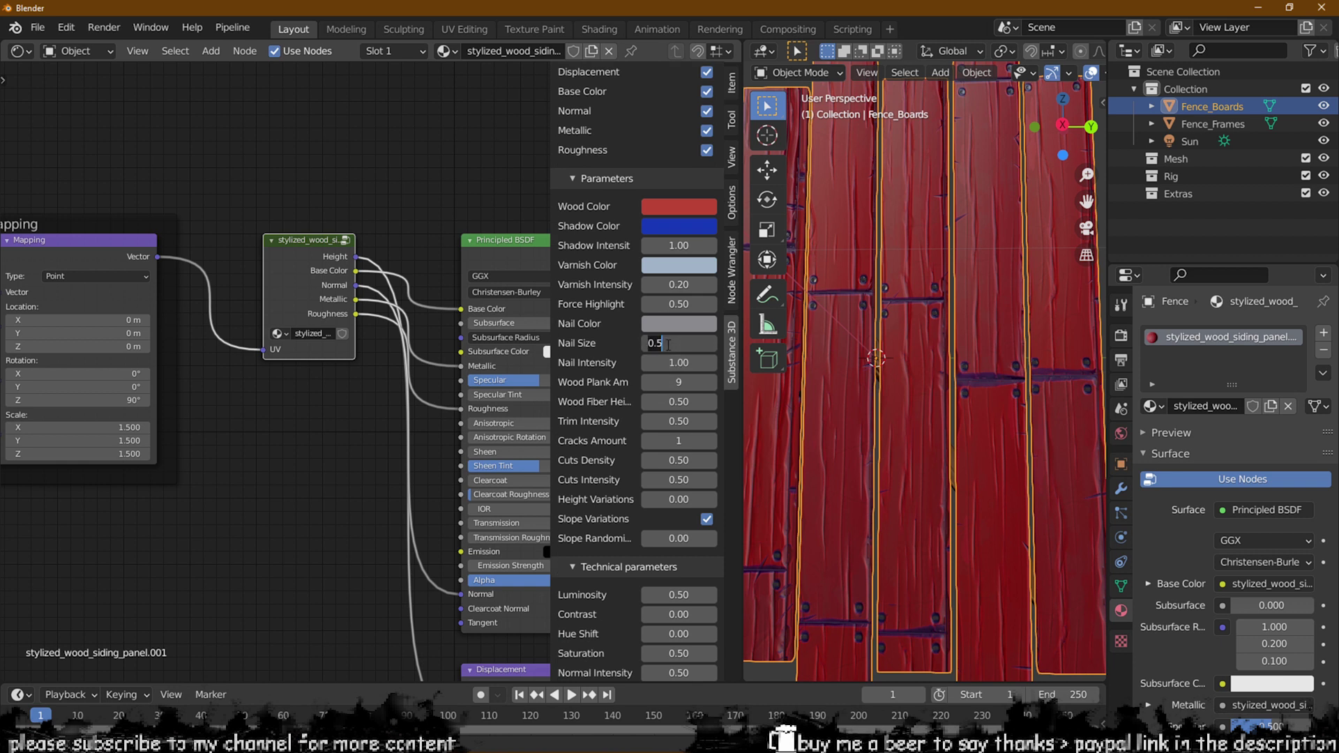
middle_click_drag(934, 350, 849, 337)
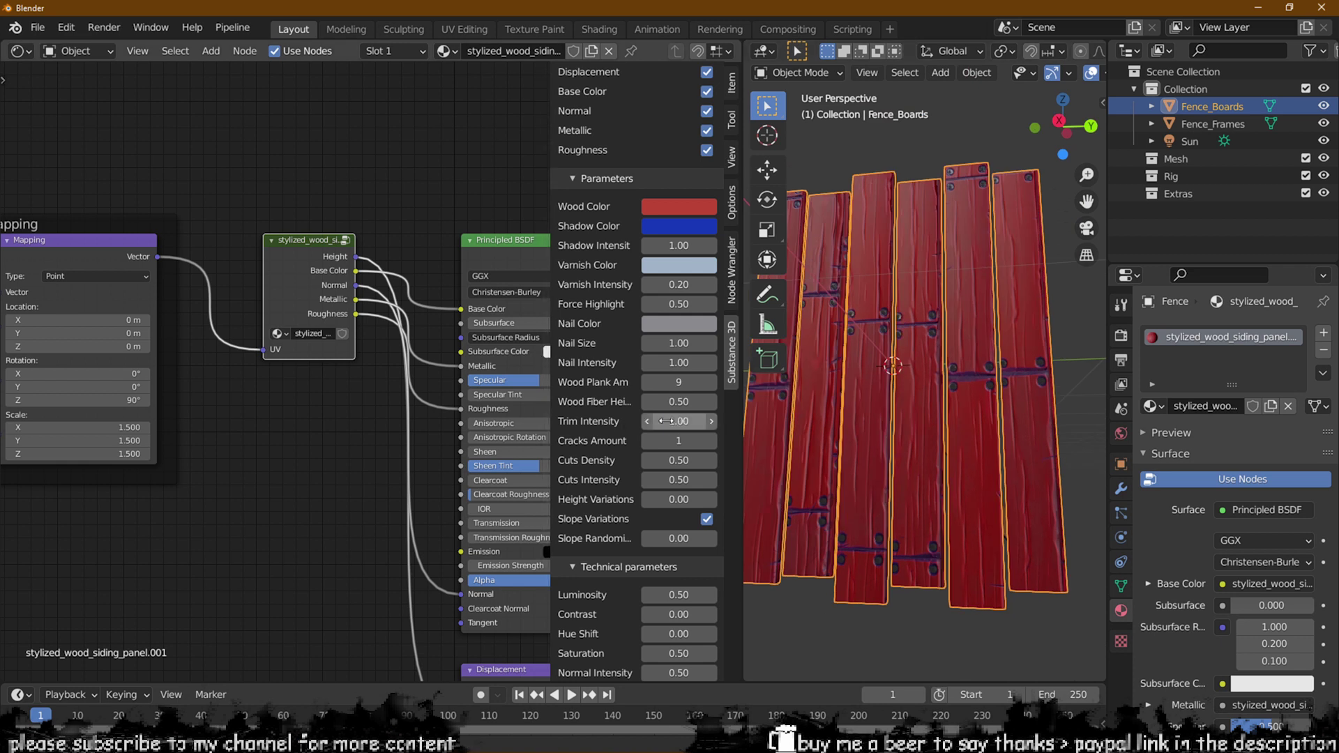
middle_click_drag(960, 412, 931, 438)
scroll(979, 440, "down", 2)
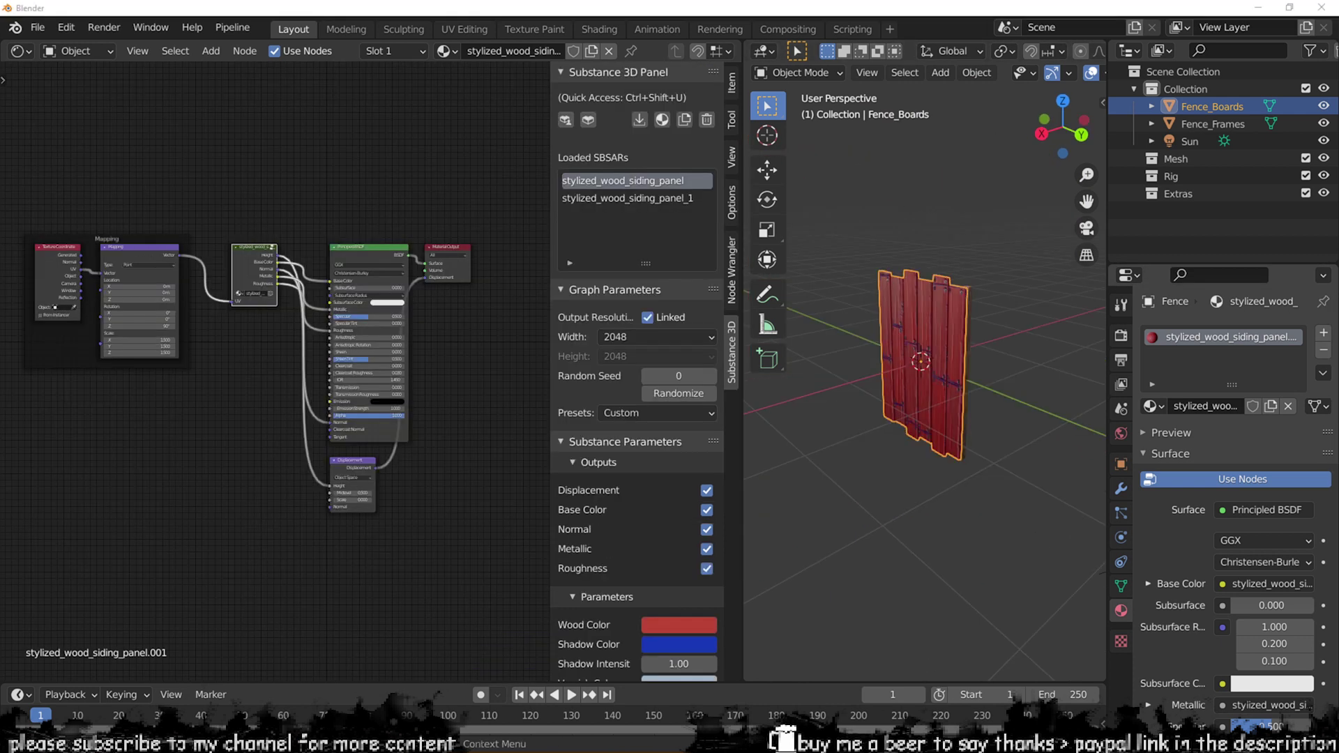
Widen the 3D Viewport by shrinking the Shader Editor so the whole fence has more room.
left_click(974, 7)
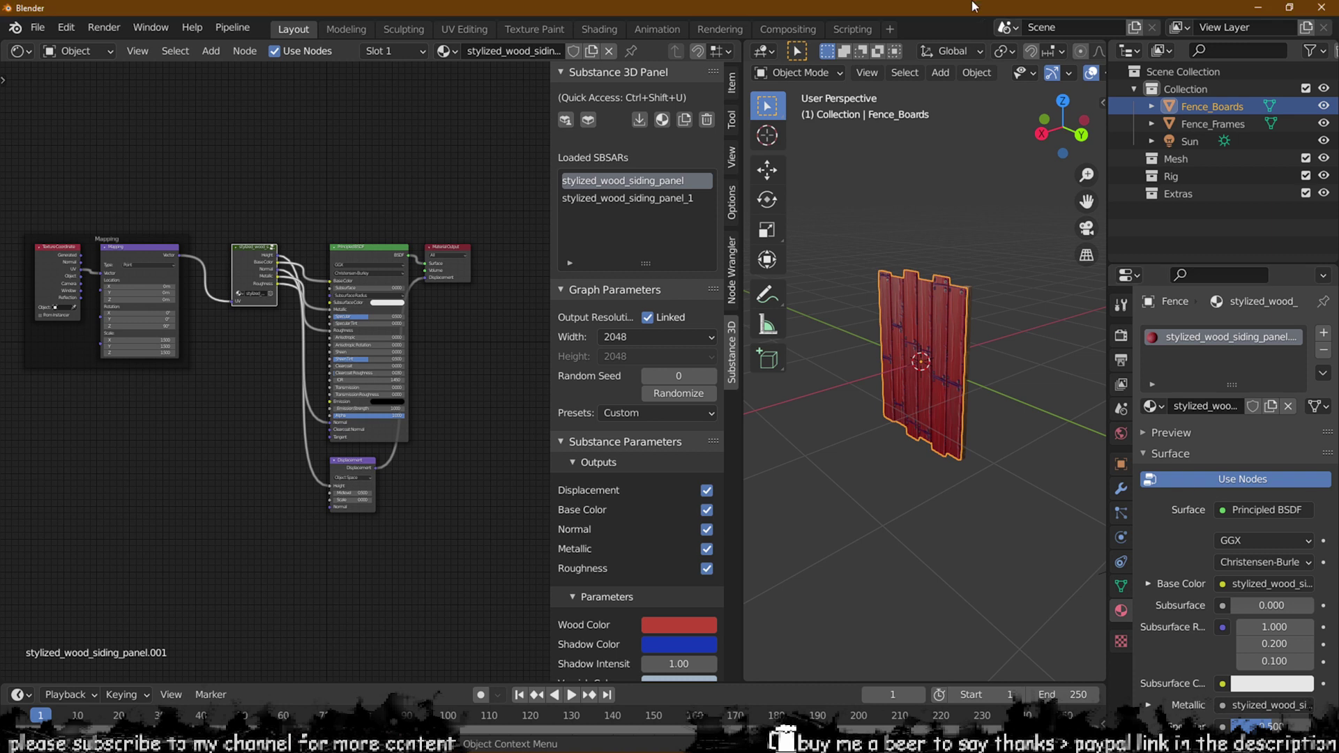
middle_click_drag(921, 286, 985, 366)
scroll(948, 302, "up", 1)
scroll(968, 324, "up", 3)
left_click_drag(743, 617, 463, 617)
scroll(839, 386, "up", 2)
Examine the fence from the frame side and the board side, and deselect the boards.
middle_click_drag(837, 379, 723, 328)
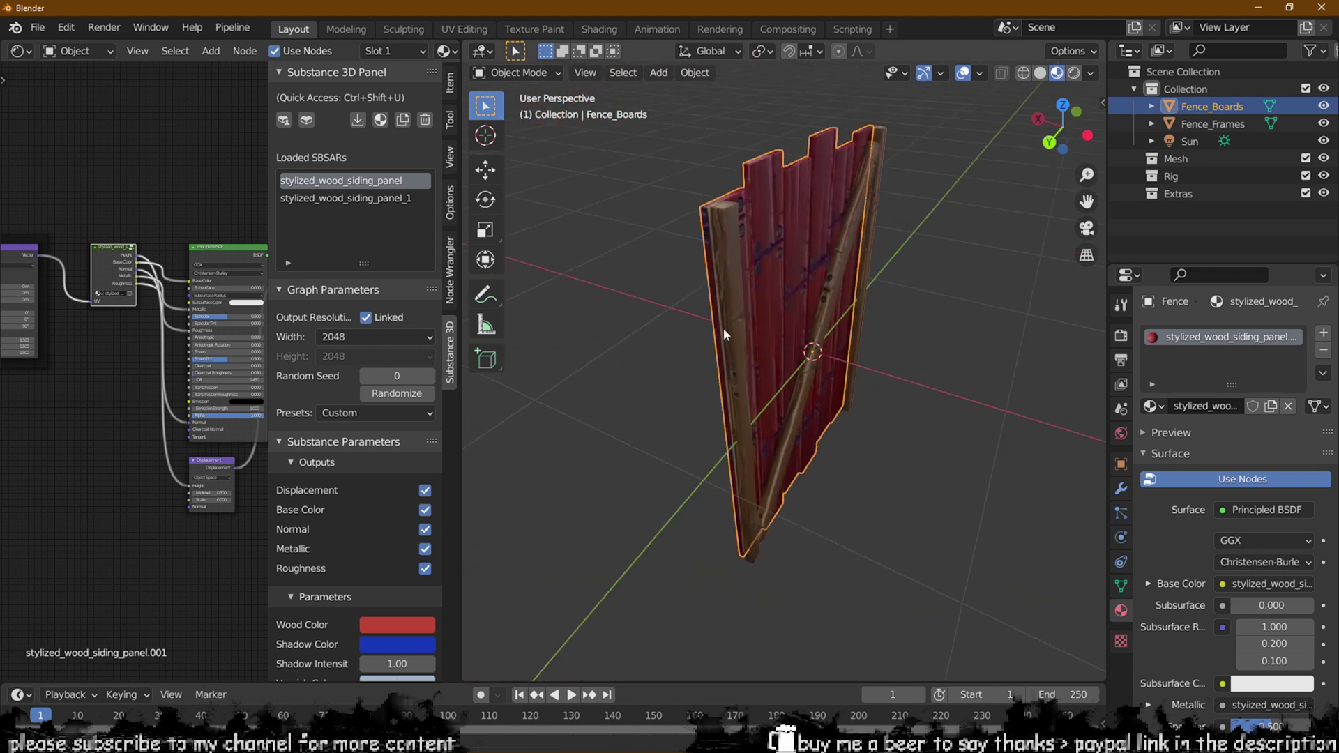
left_click_drag(972, 169, 671, 299)
middle_click_drag(672, 299, 885, 253)
key("alt+a")
scroll(217, 285, "down", 2)
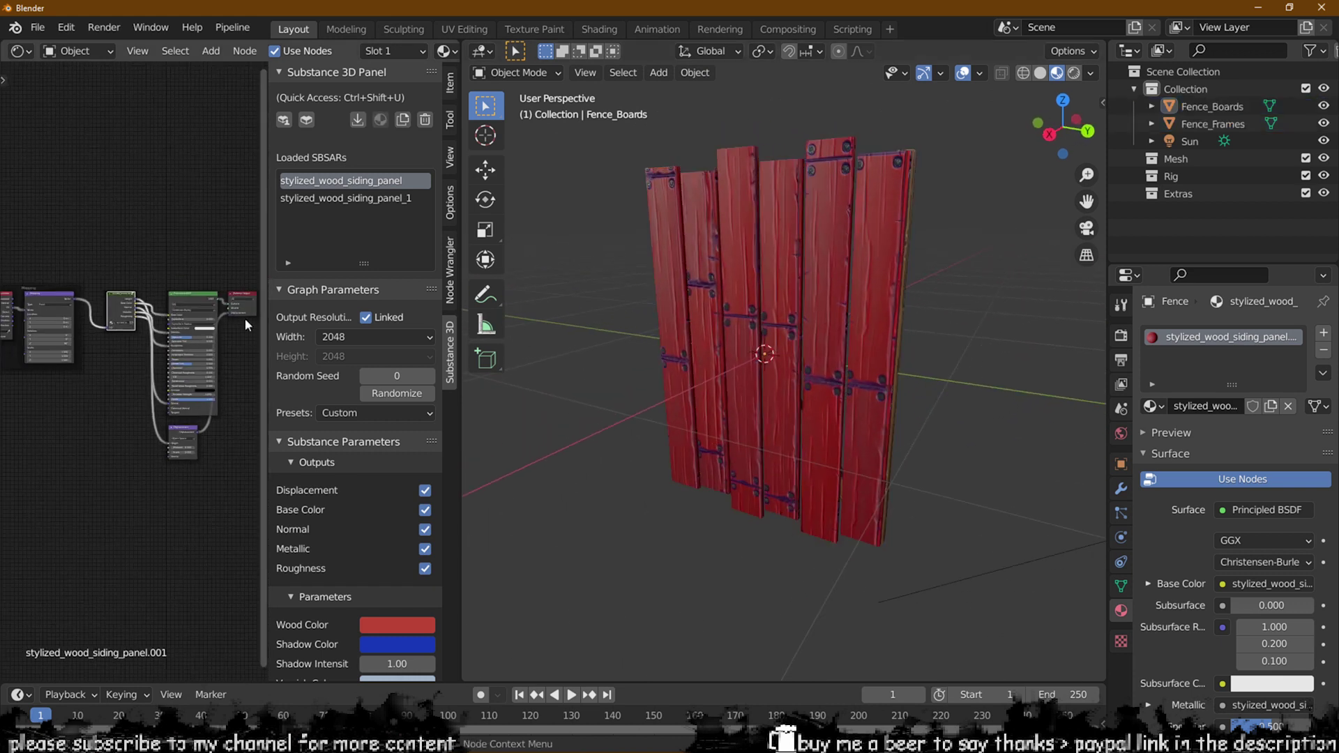
Select the loaded stylized_wood_siding_panel_1 substance and bring up its parameters.
left_click(341, 198)
scroll(324, 434, "down", 4)
scroll(325, 439, "down", 6)
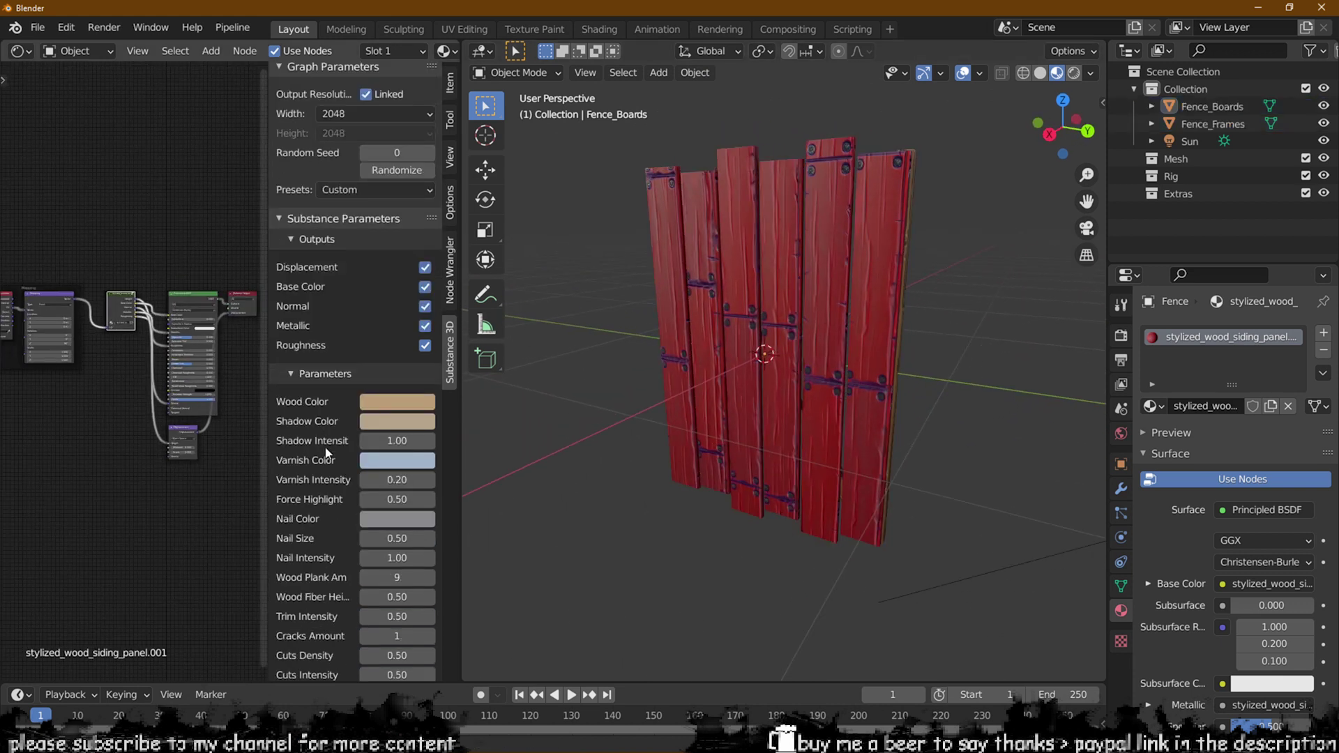